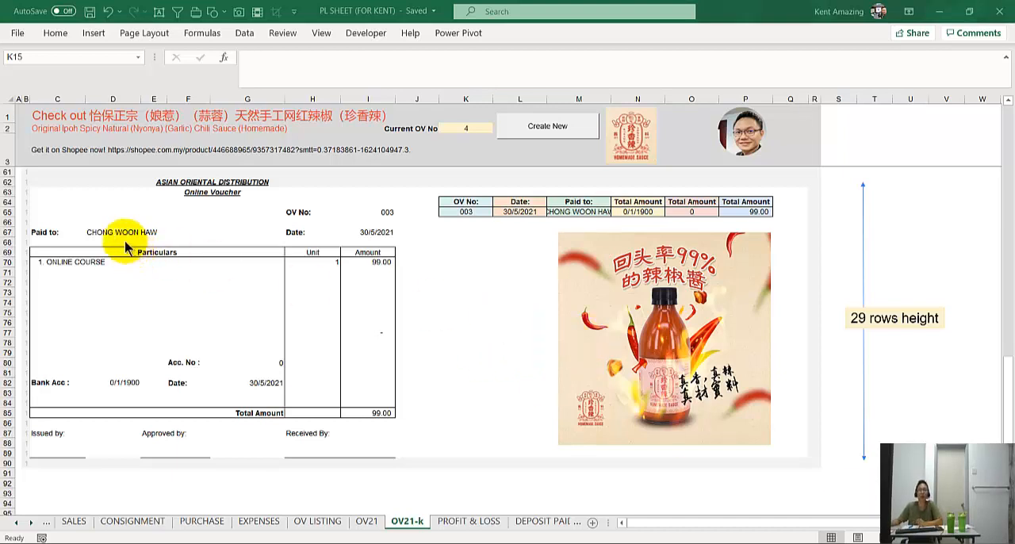
# Enlarge the English product subtitle in cell C2 to font size 14
pyautogui.click(38, 127)
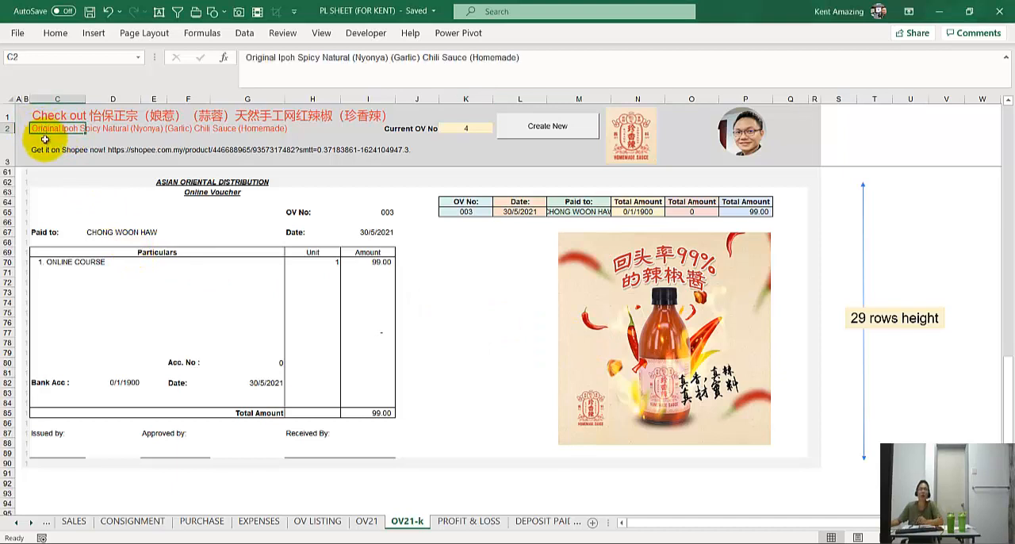
pyautogui.scroll(1, 46, 143)
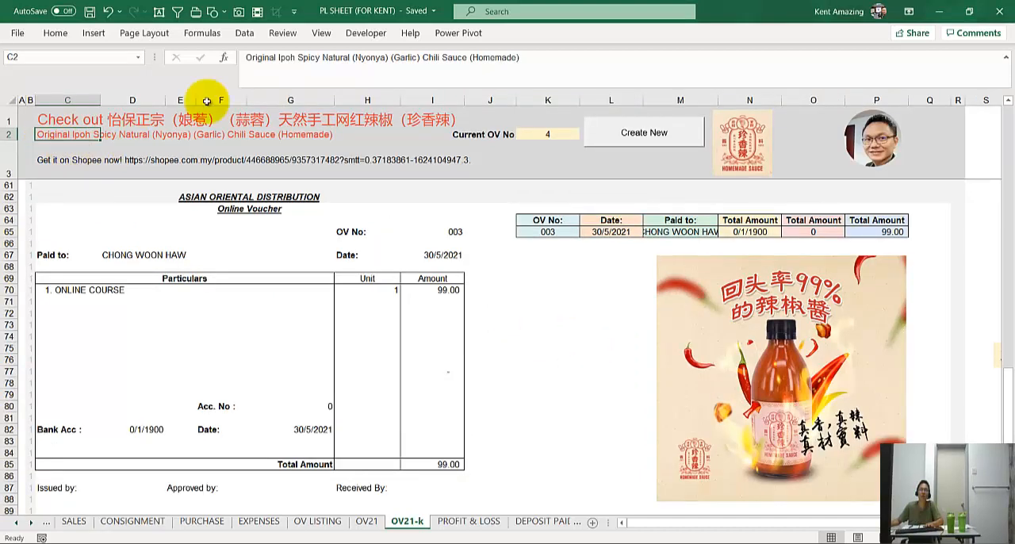
pyautogui.scroll(1, 335, 99)
pyautogui.scroll(-1, 335, 98)
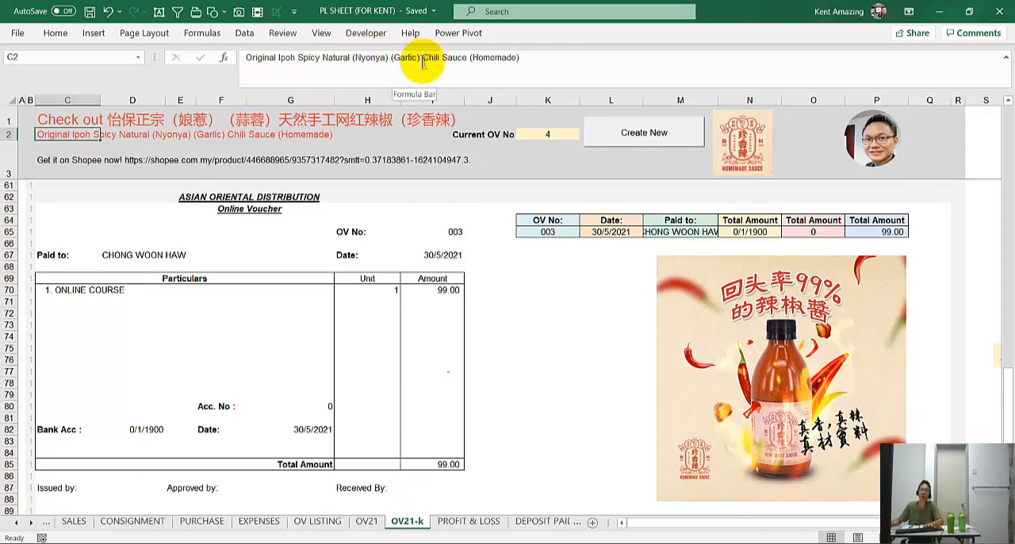
pyautogui.click(62, 36)
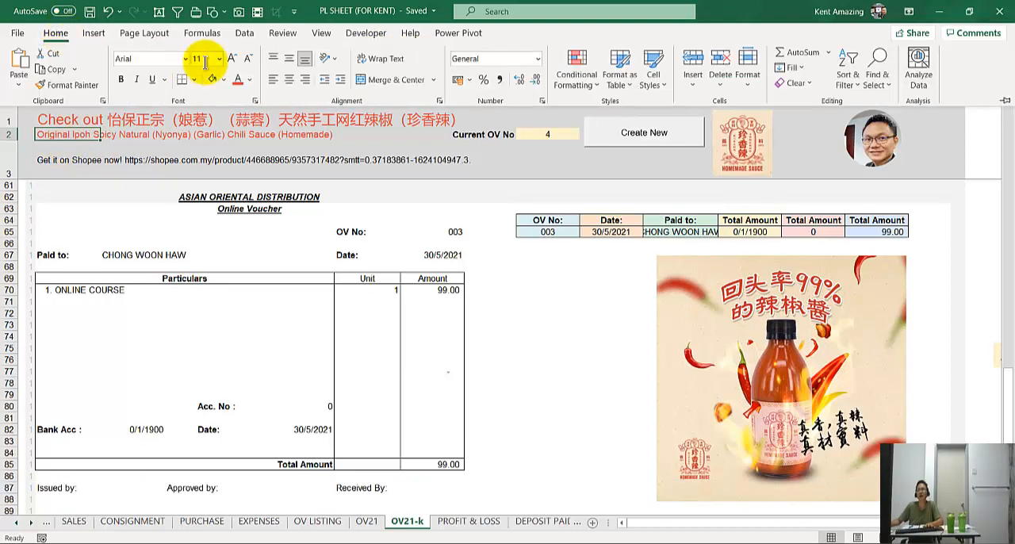
pyautogui.click(231, 58)
pyautogui.click(231, 58)
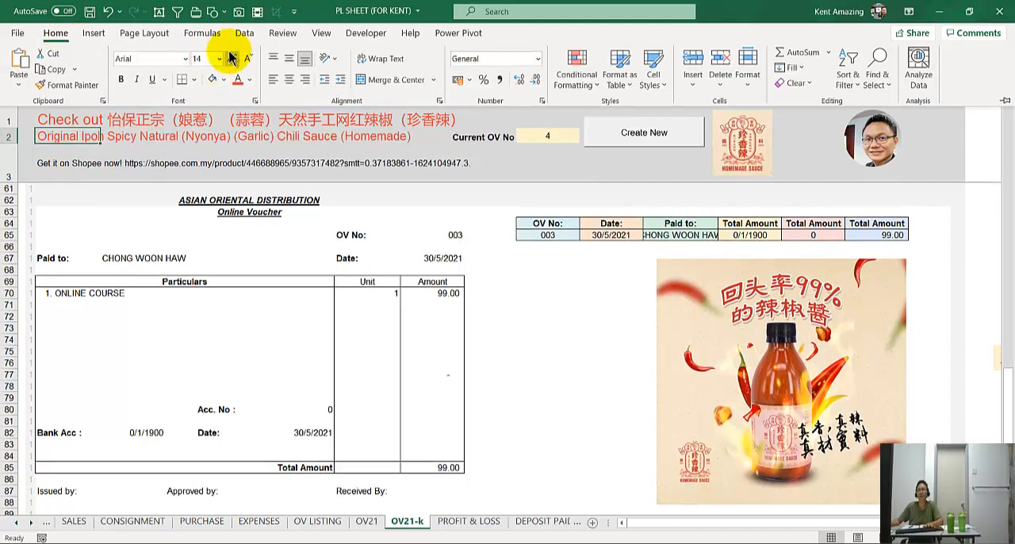
pyautogui.click(232, 58)
pyautogui.click(250, 60)
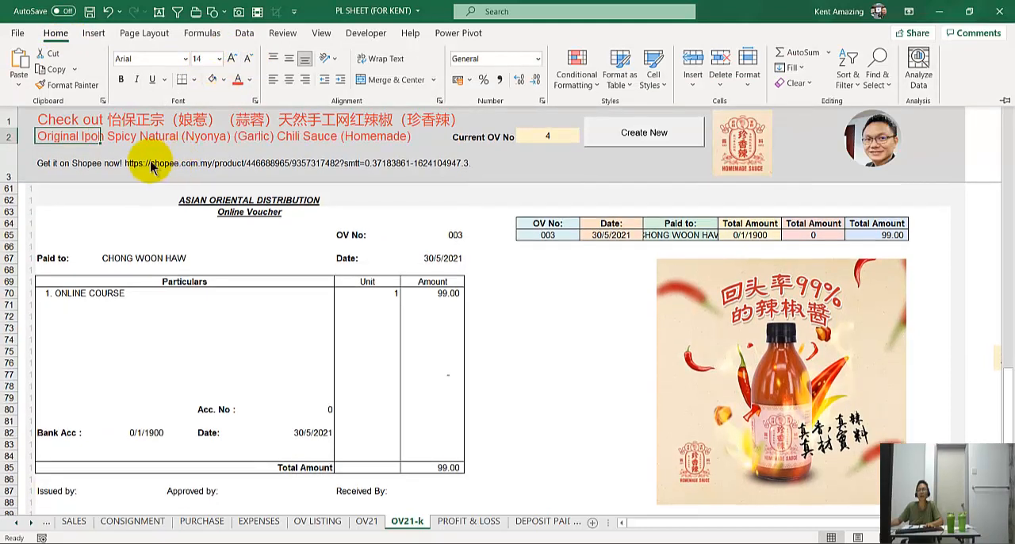
pyautogui.click(524, 270)
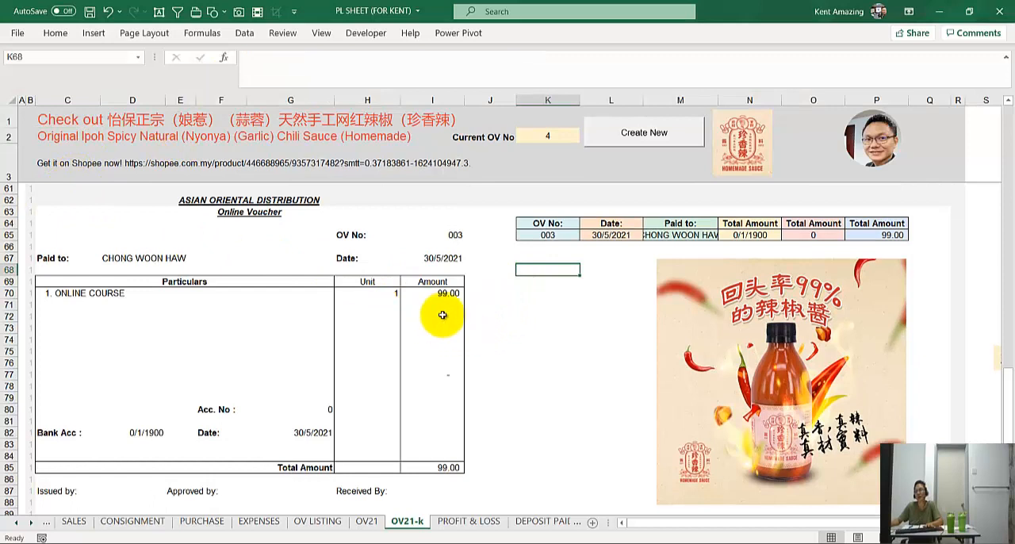
# Select the third online voucher block, B62:R90, including its summary table and product picture, and copy it
pyautogui.scroll(-1, 442, 315)
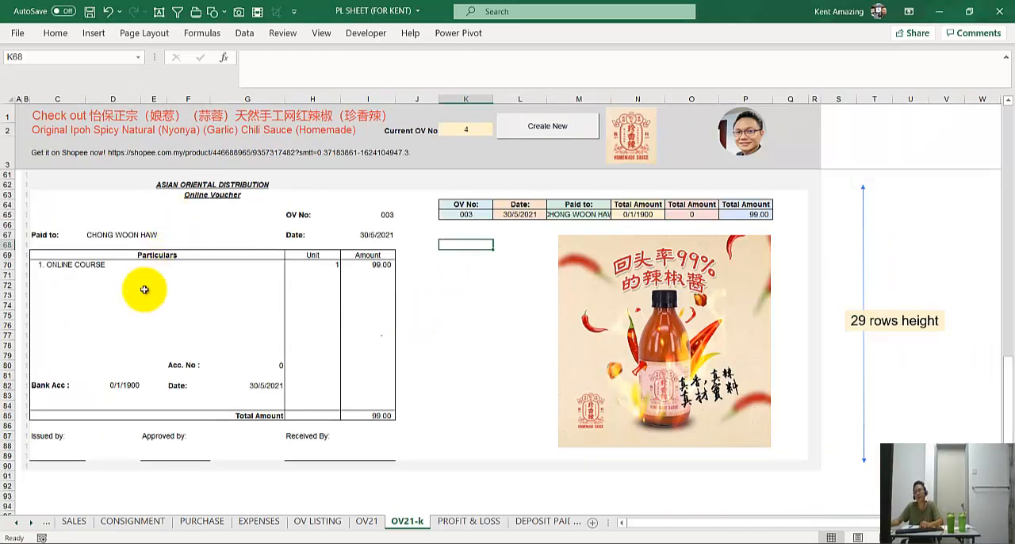
pyautogui.click(23, 176)
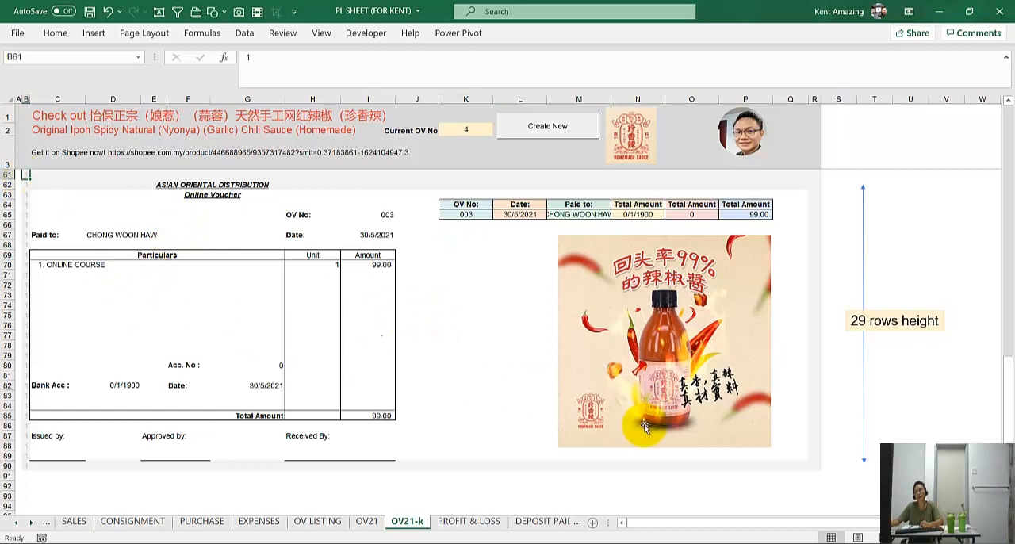
pyautogui.click(814, 465)
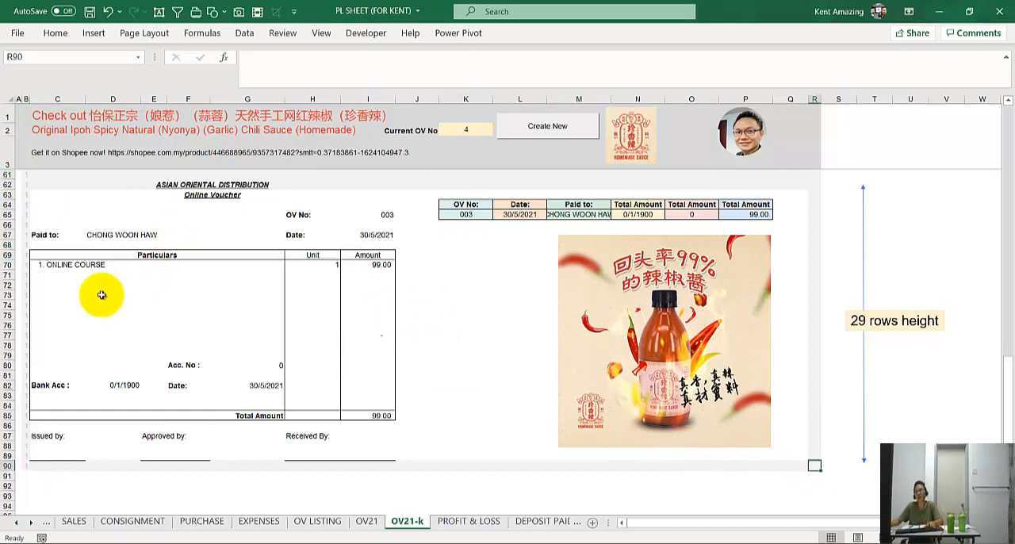
pyautogui.scroll(1, 26, 186)
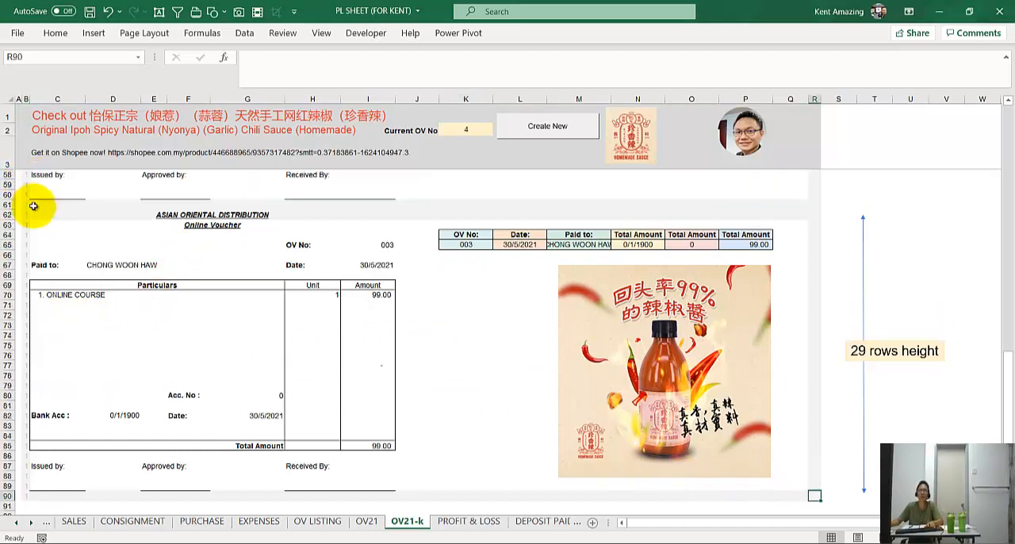
pyautogui.keyDown('shift'); pyautogui.click(24, 213); pyautogui.keyUp('shift')
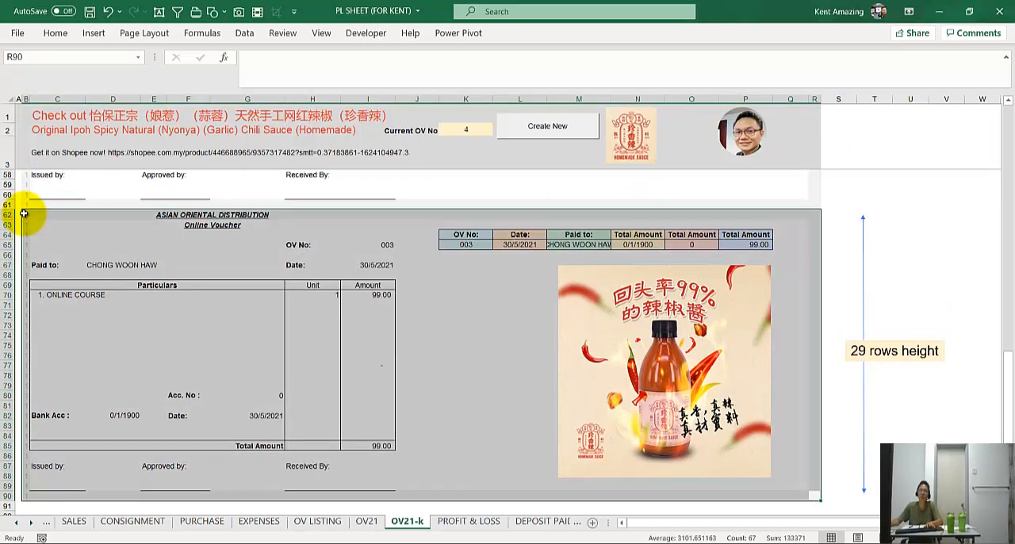
pyautogui.scroll(-2, 23, 213)
pyautogui.hotkey('ctrl', 'c')
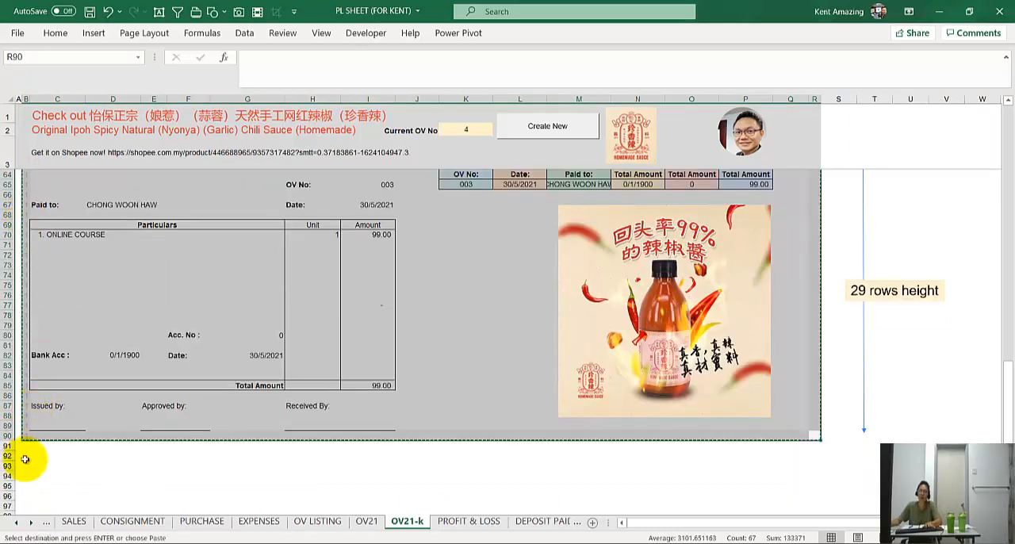
pyautogui.scroll(3, 26, 440)
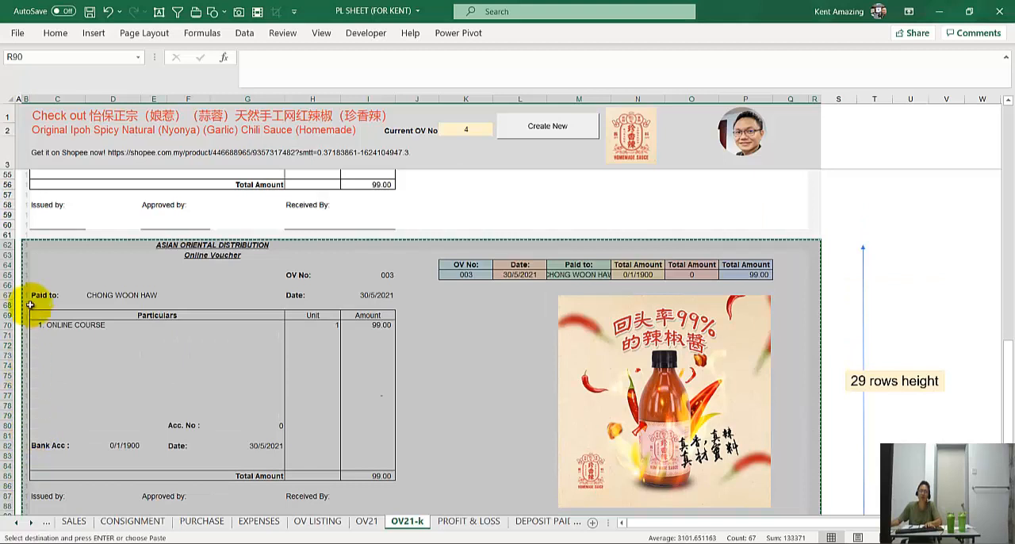
pyautogui.scroll(-4, 79, 318)
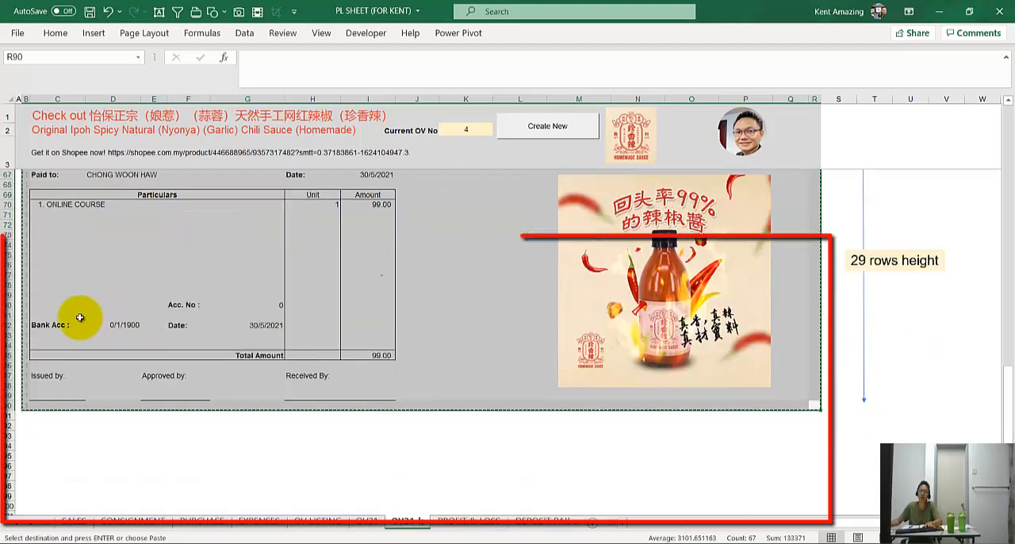
# Paste the copied voucher block directly below the third voucher, starting at cell B91
pyautogui.click(25, 416)
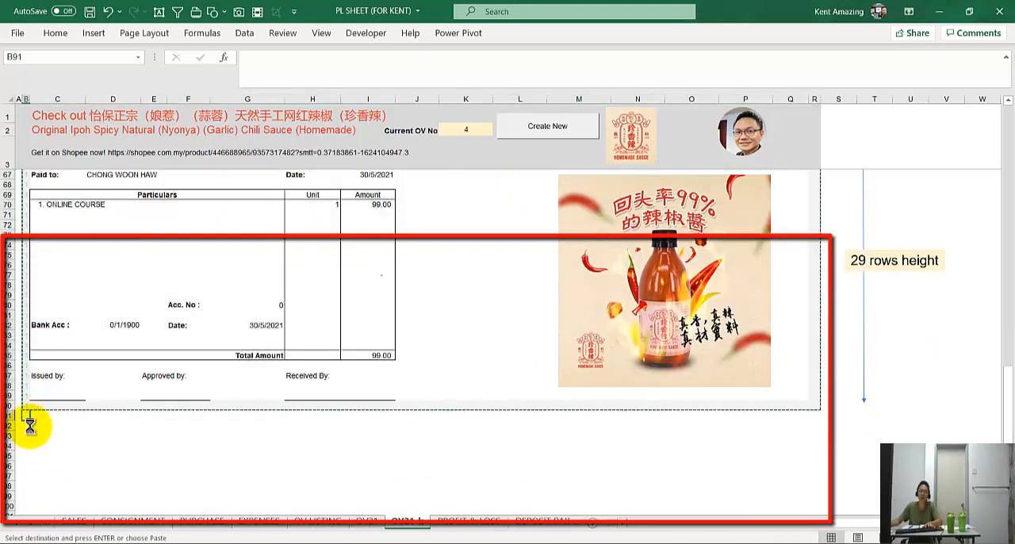
pyautogui.hotkey('ctrl', 'v')
pyautogui.scroll(-6, 29, 426)
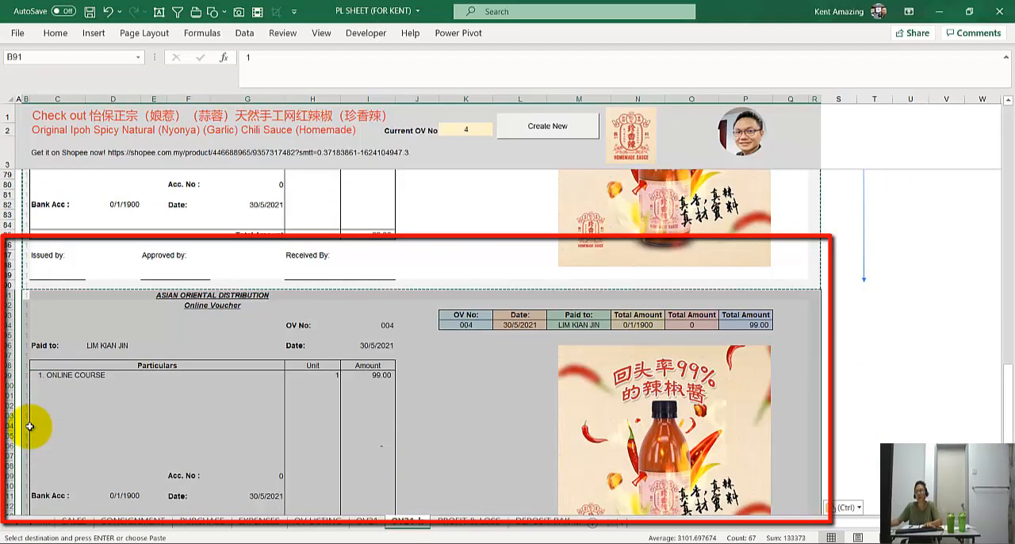
pyautogui.scroll(-2, 27, 424)
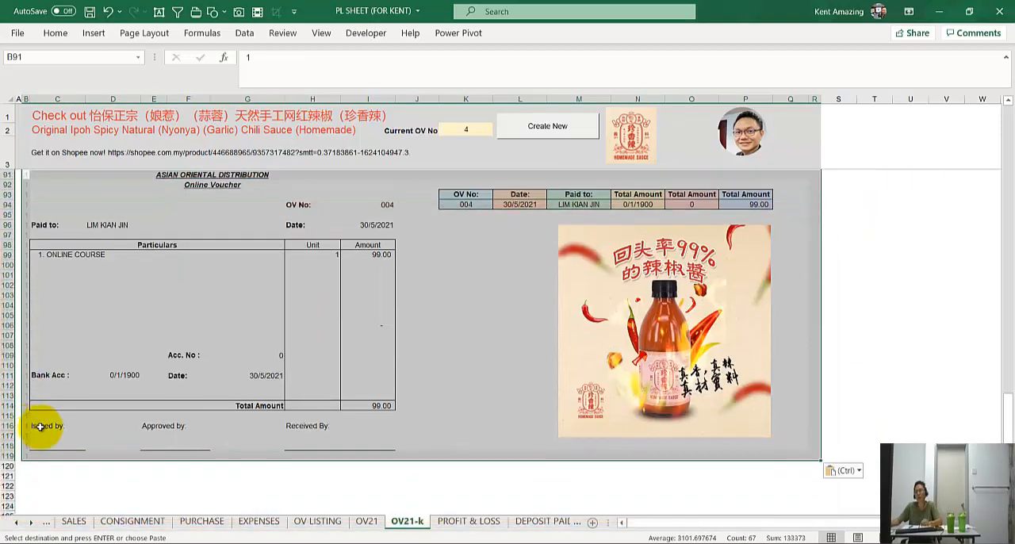
pyautogui.click(373, 304)
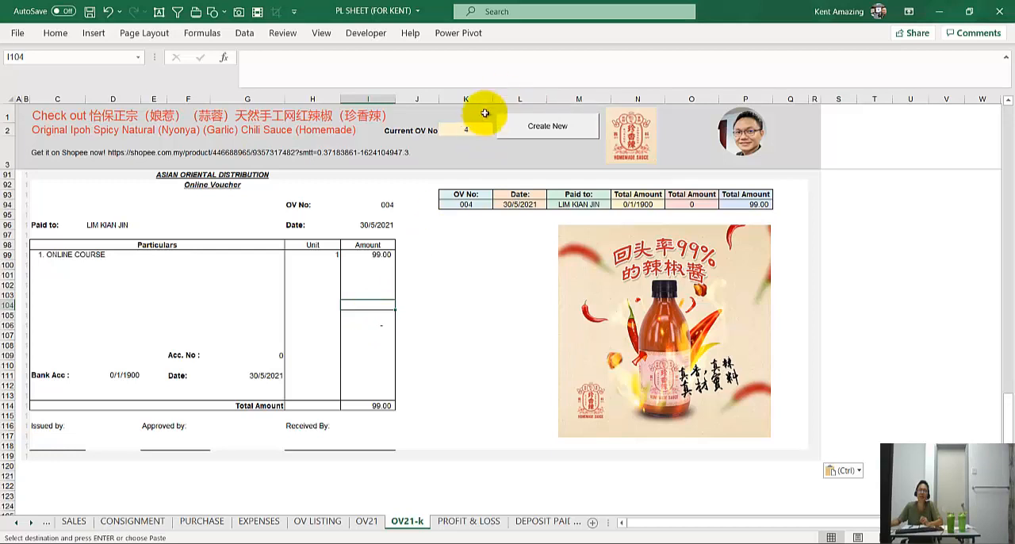
# Examine the current OV number cell and compare the source voucher block B62:R90 with the pasted voucher below it
pyautogui.click(466, 128)
pyautogui.click(474, 298)
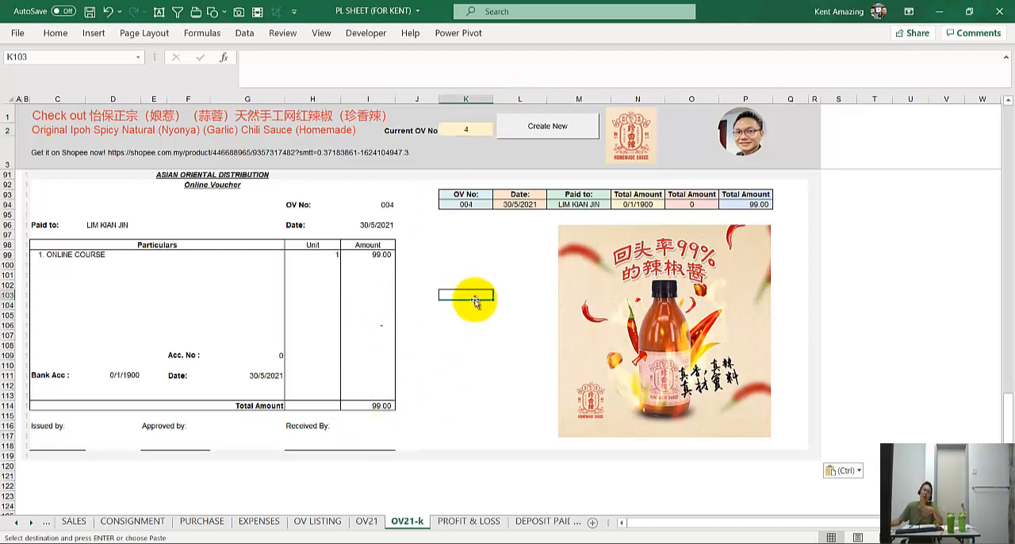
pyautogui.scroll(1, 475, 299)
pyautogui.scroll(10, 474, 300)
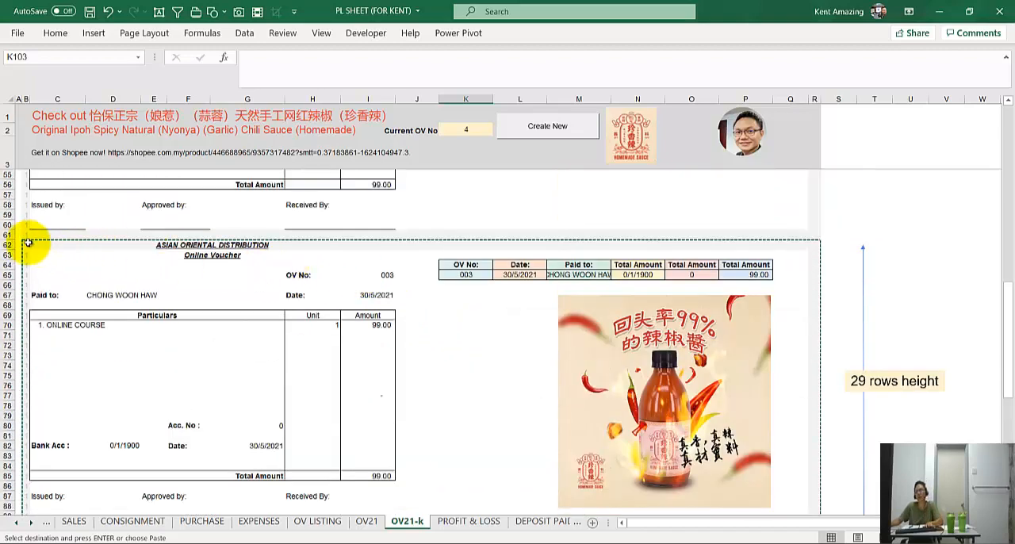
pyautogui.click(25, 245)
pyautogui.scroll(-2, 819, 478)
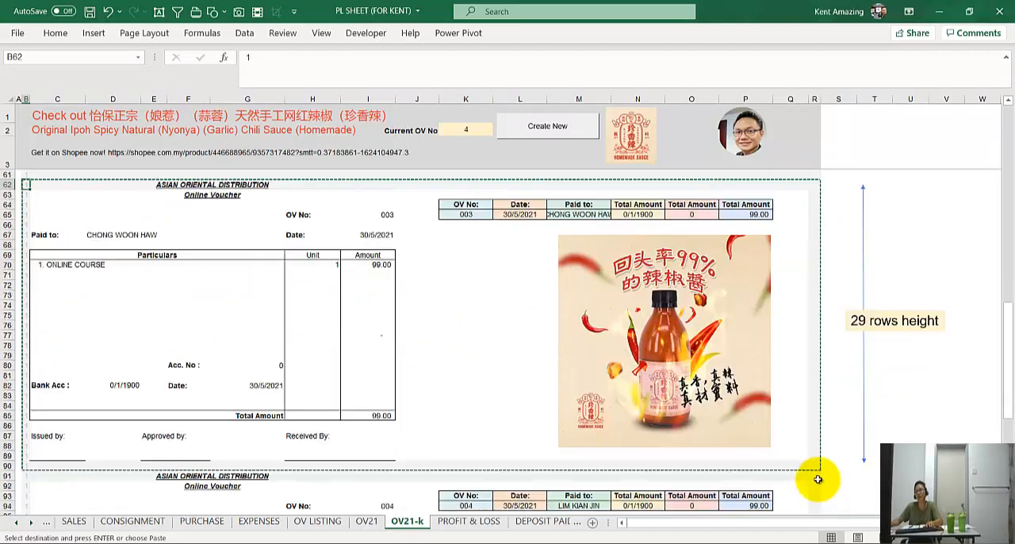
pyautogui.keyDown('shift'); pyautogui.click(811, 462); pyautogui.keyUp('shift')
pyautogui.scroll(-3, 90, 385)
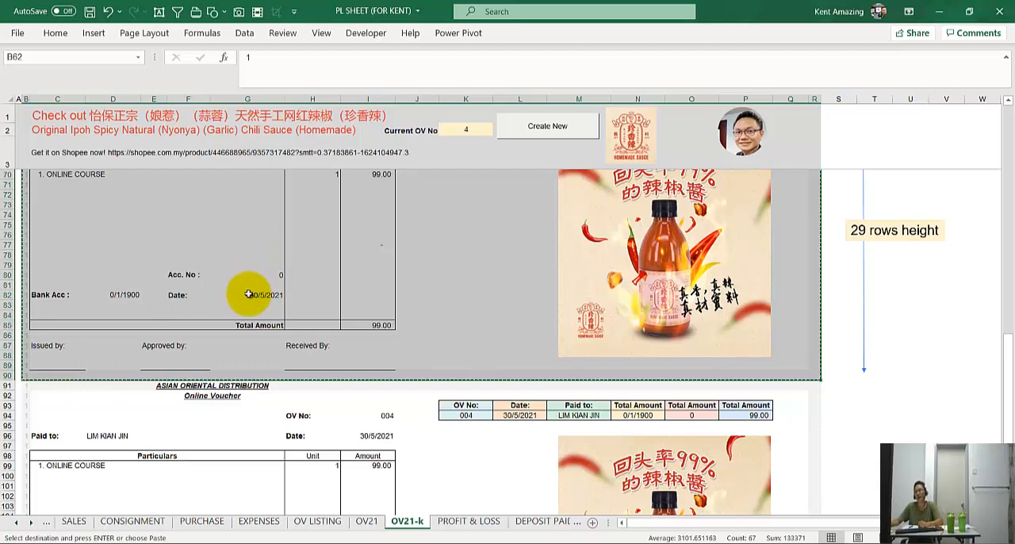
pyautogui.scroll(-2, 248, 294)
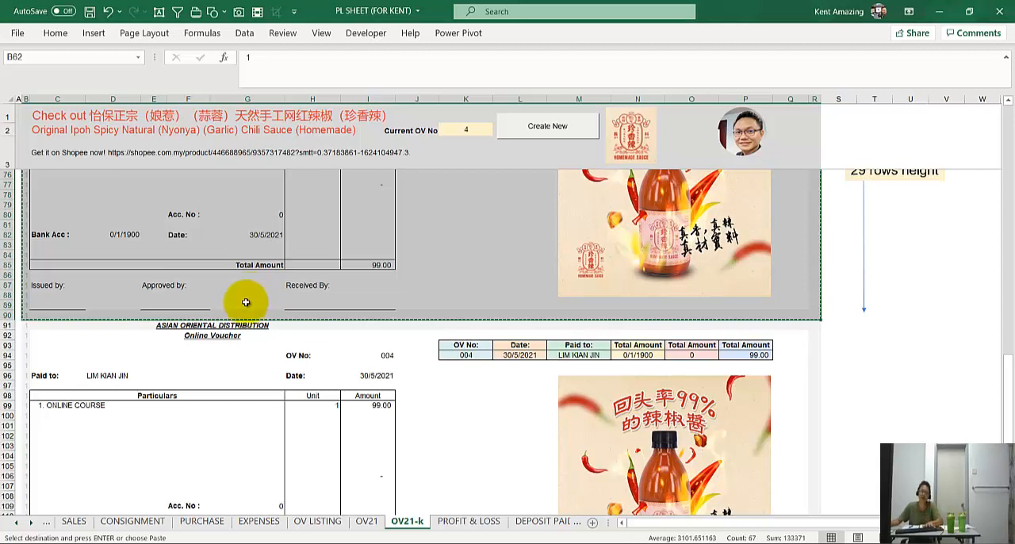
pyautogui.click(320, 345)
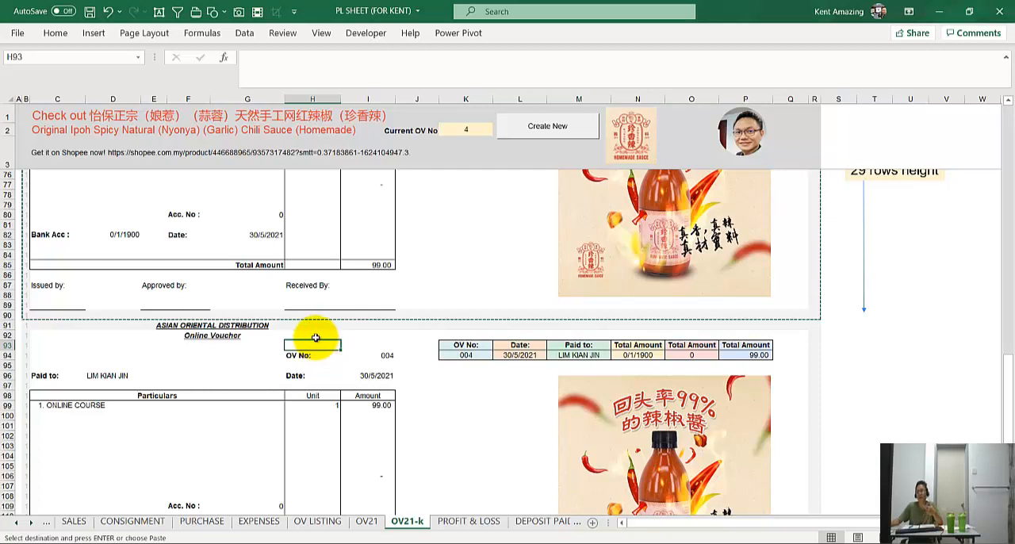
pyautogui.scroll(-1, 310, 343)
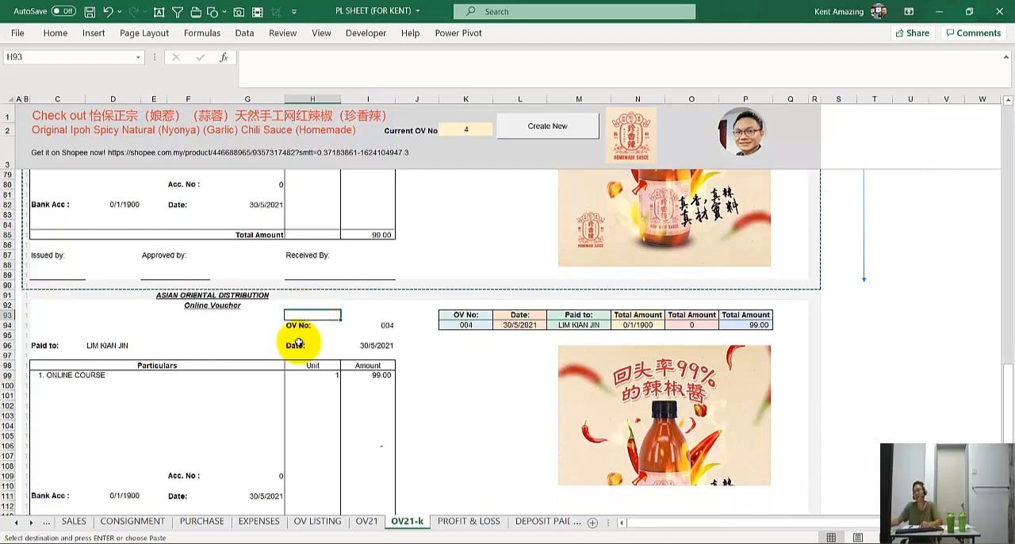
# Delete the entire rows 91 to 119 that hold the pasted voucher
pyautogui.click(9, 294)
pyautogui.scroll(-4, 9, 365)
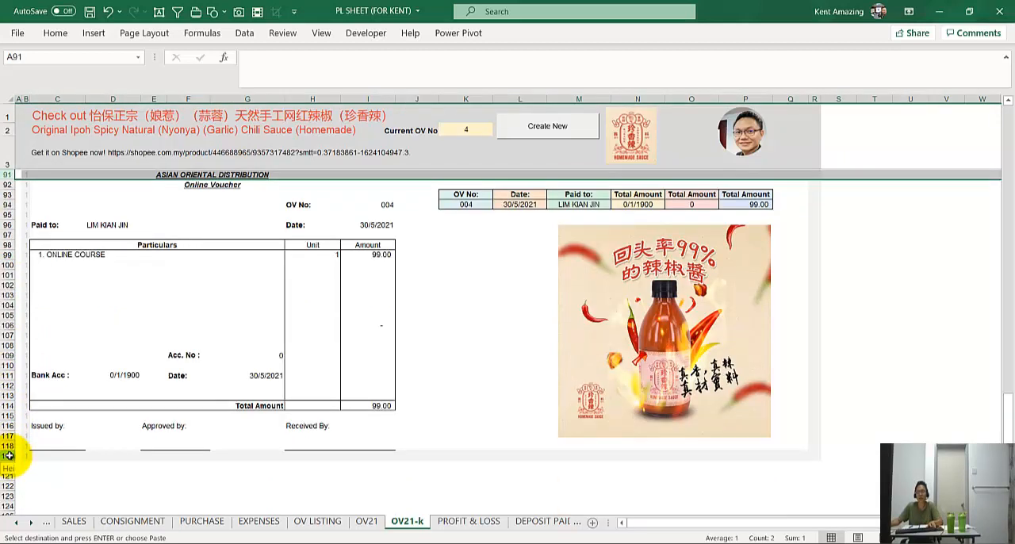
pyautogui.keyDown('shift'); pyautogui.click(8, 454); pyautogui.keyUp('shift')
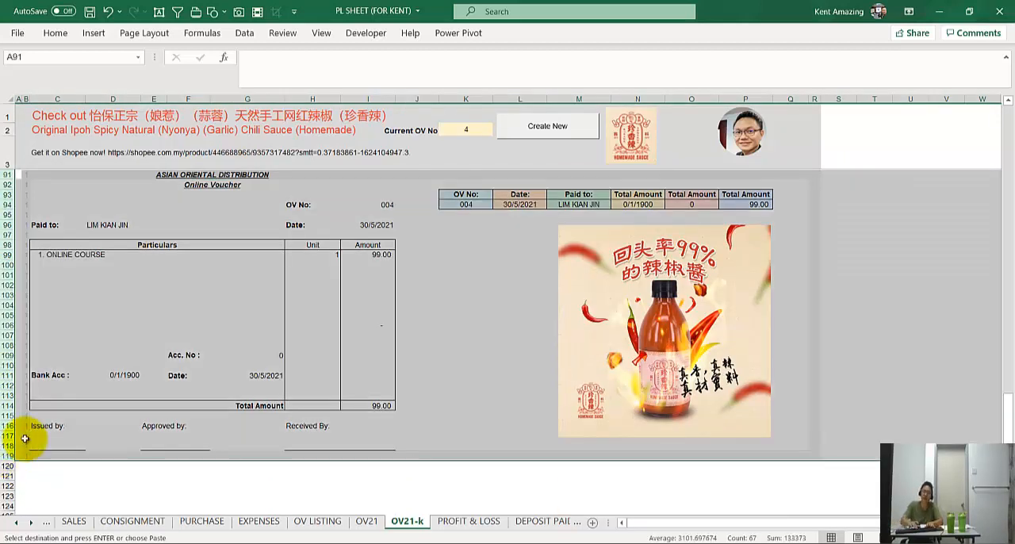
pyautogui.hotkey('ctrl', '-')
# Delete the leftover product picture below the third voucher
pyautogui.click(686, 330)
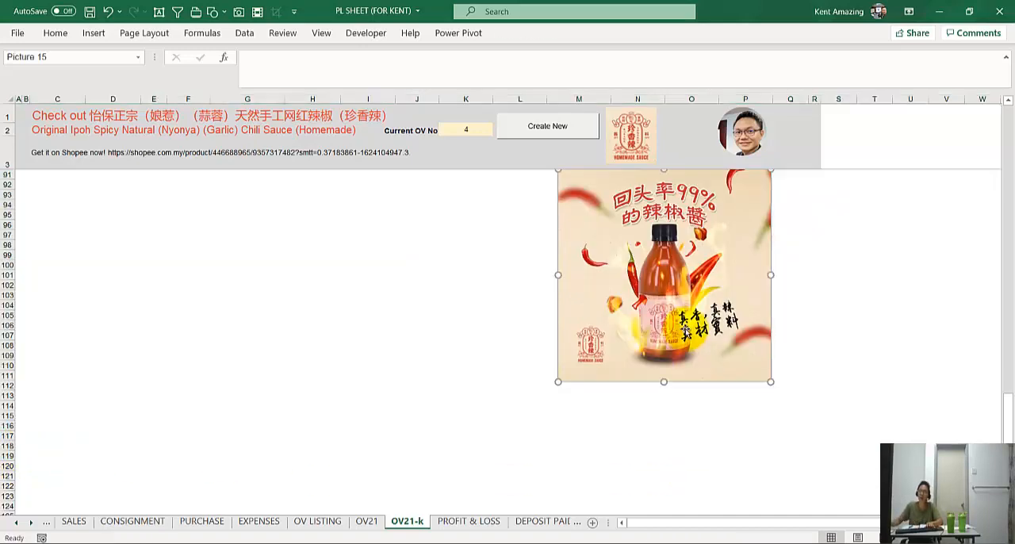
pyautogui.press('Delete')
pyautogui.click(500, 343)
pyautogui.scroll(4, 500, 344)
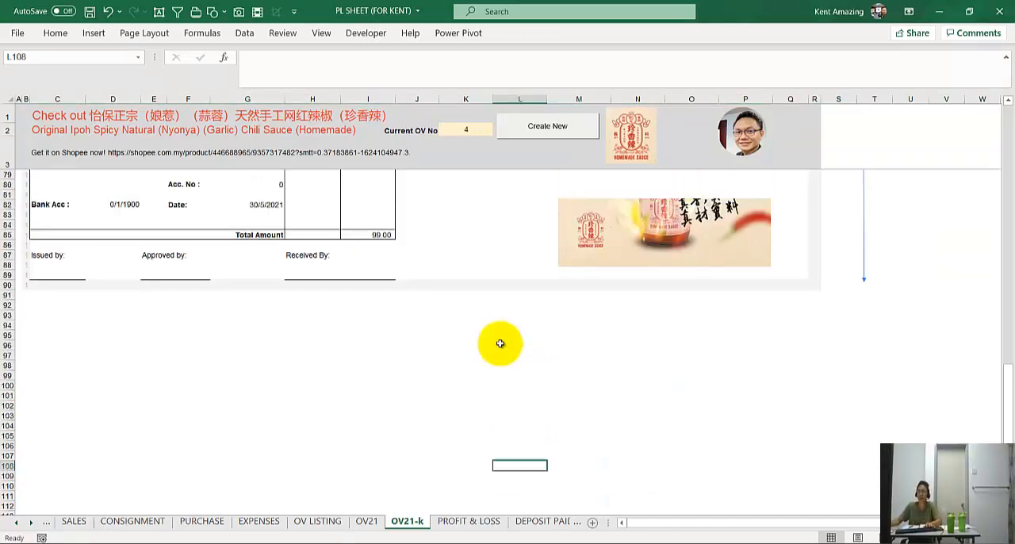
pyautogui.scroll(7, 500, 343)
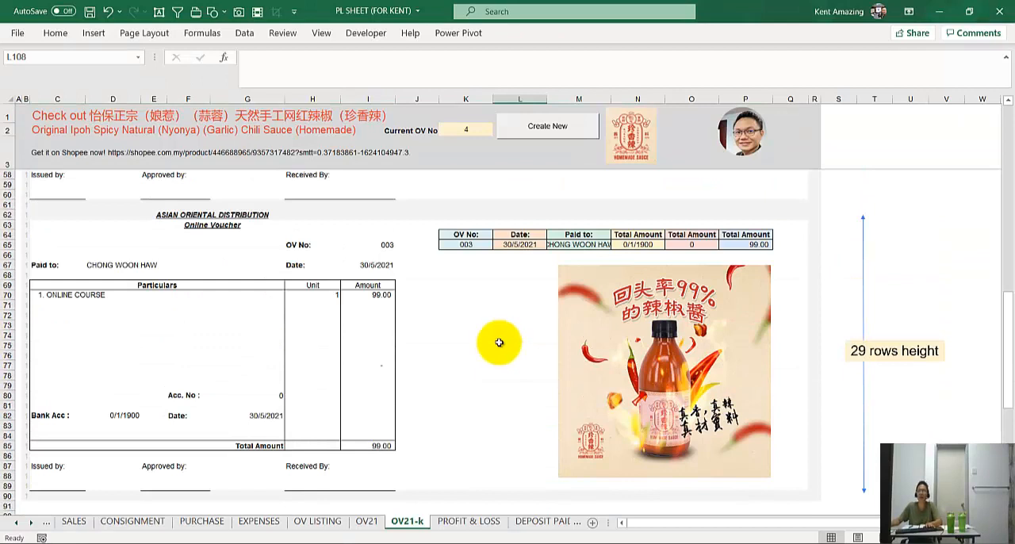
# Inspect the OV number cell K65 and its heading in the third voucher's summary table
pyautogui.click(517, 183)
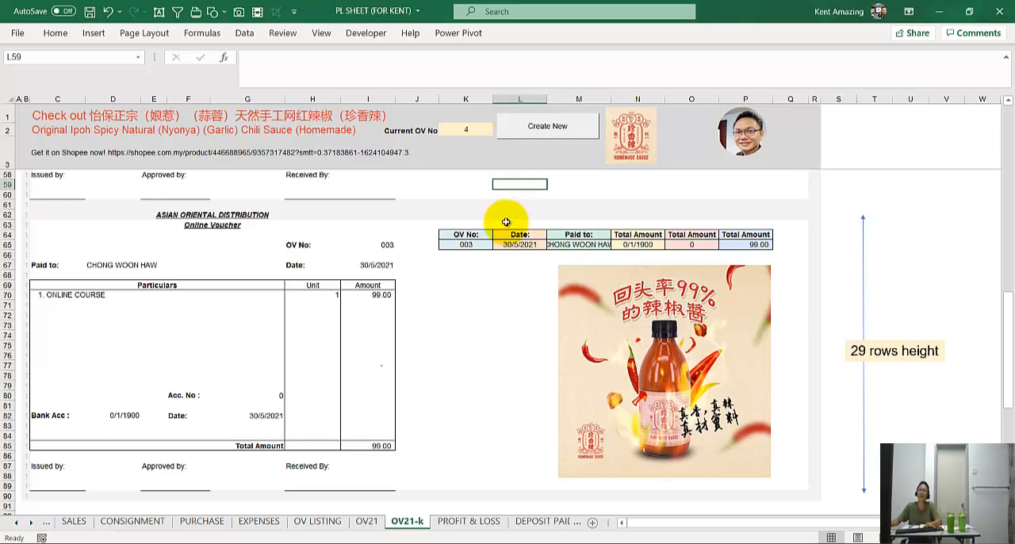
pyautogui.scroll(-1, 495, 205)
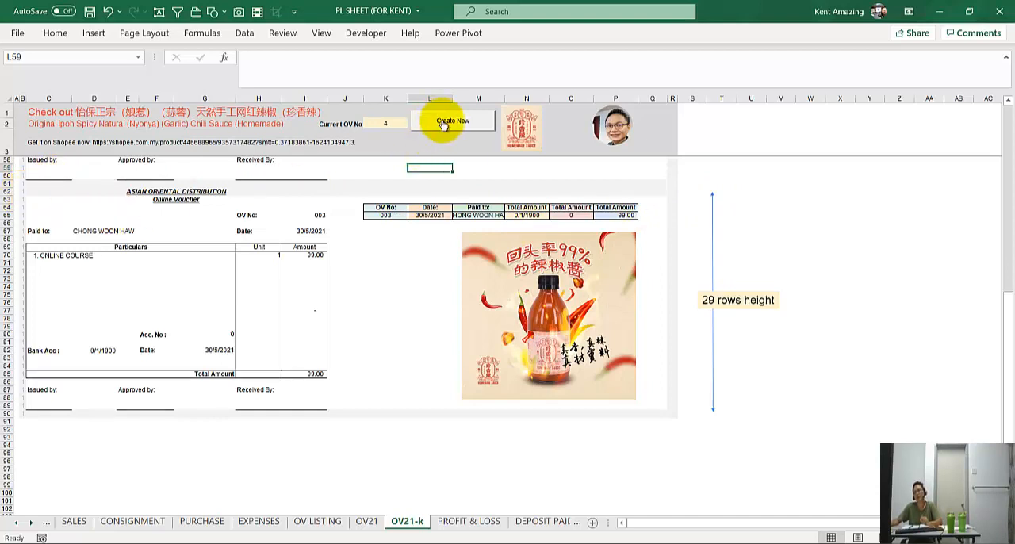
pyautogui.click(378, 215)
pyautogui.scroll(2, 377, 252)
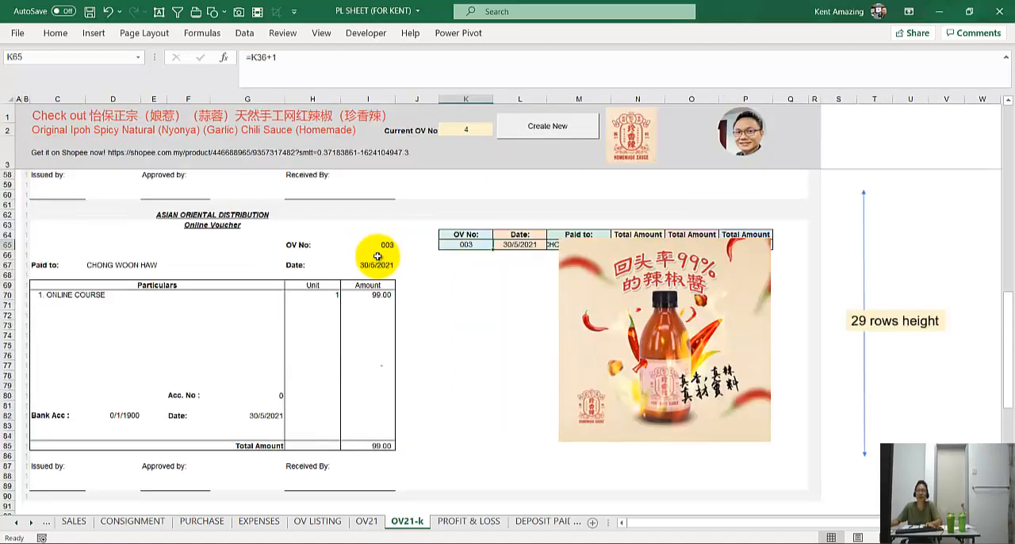
pyautogui.scroll(1, 377, 256)
pyautogui.click(548, 259)
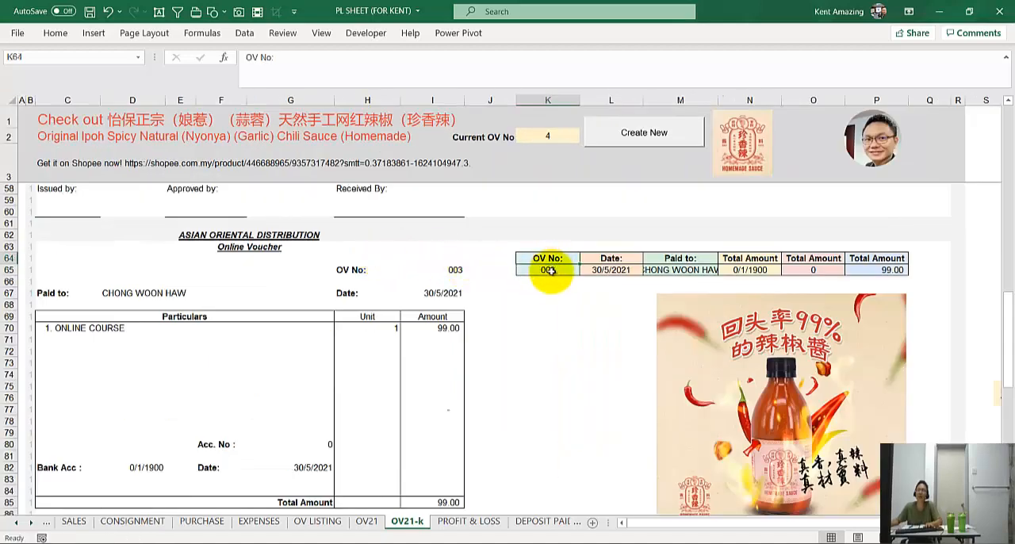
# Create the fourth online voucher below the third one on the OV21-k sheet with Create New
pyautogui.click(548, 270)
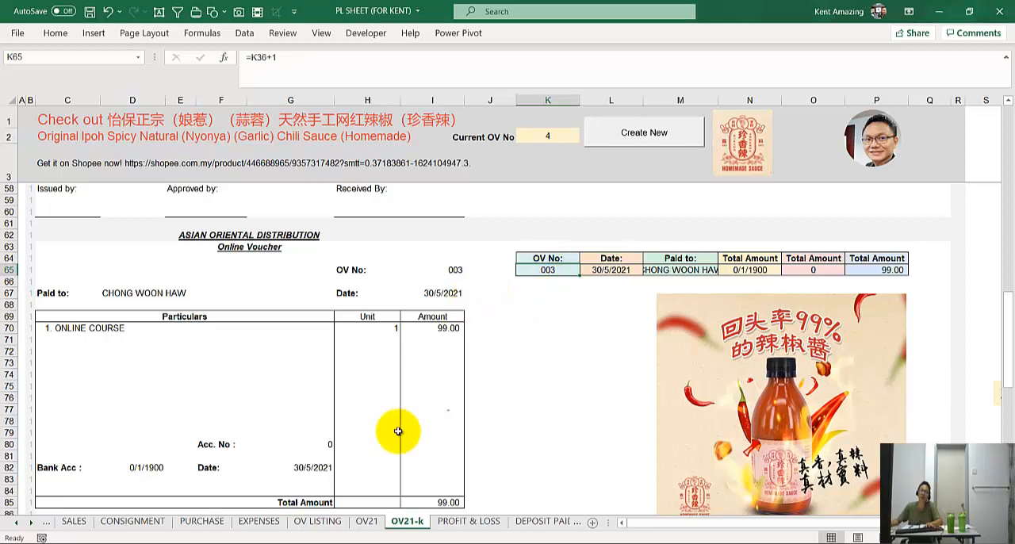
pyautogui.scroll(-1, 398, 431)
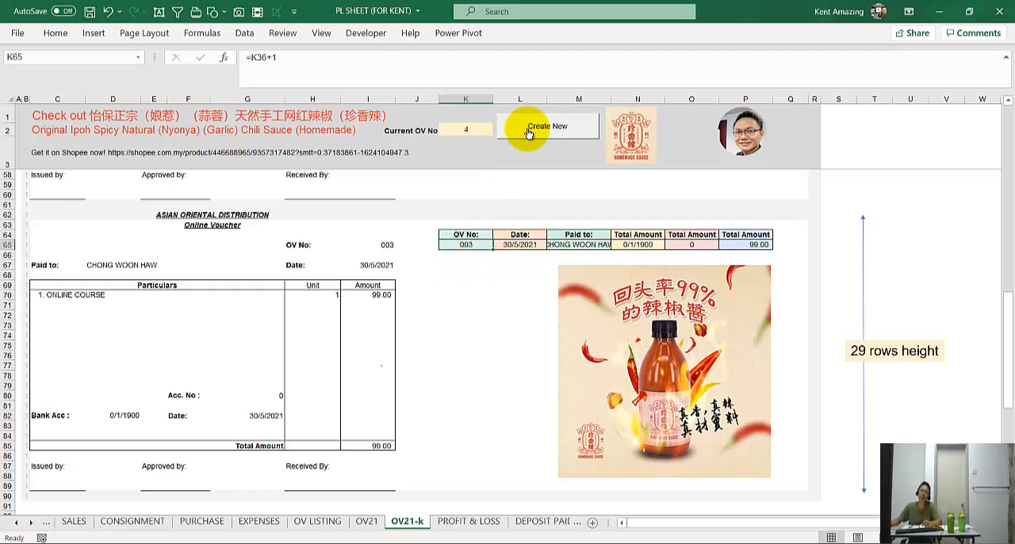
pyautogui.scroll(-2, 514, 163)
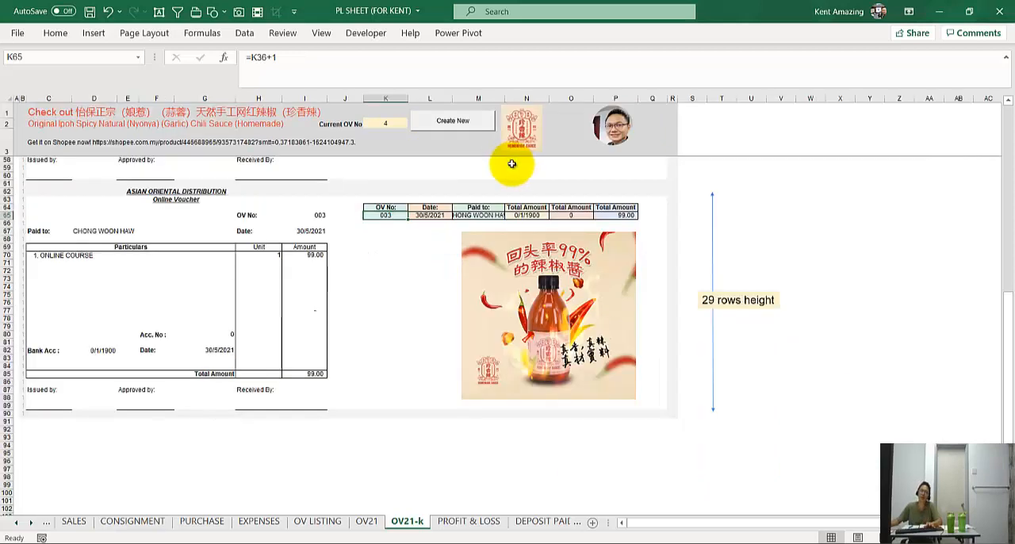
pyautogui.click(460, 119)
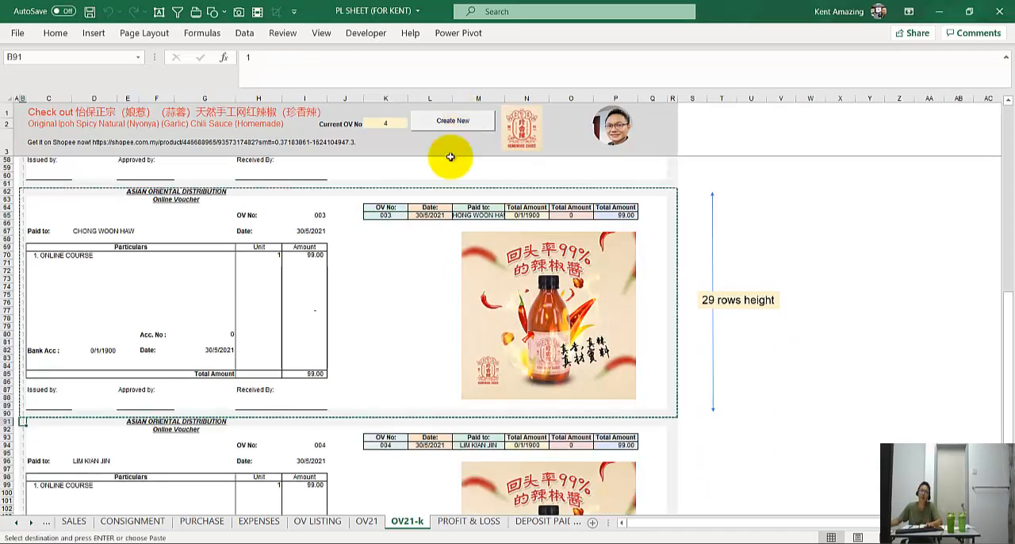
# Compare the OV number cell K94 of the fourth voucher with the Current OV No cell
pyautogui.scroll(-3, 388, 392)
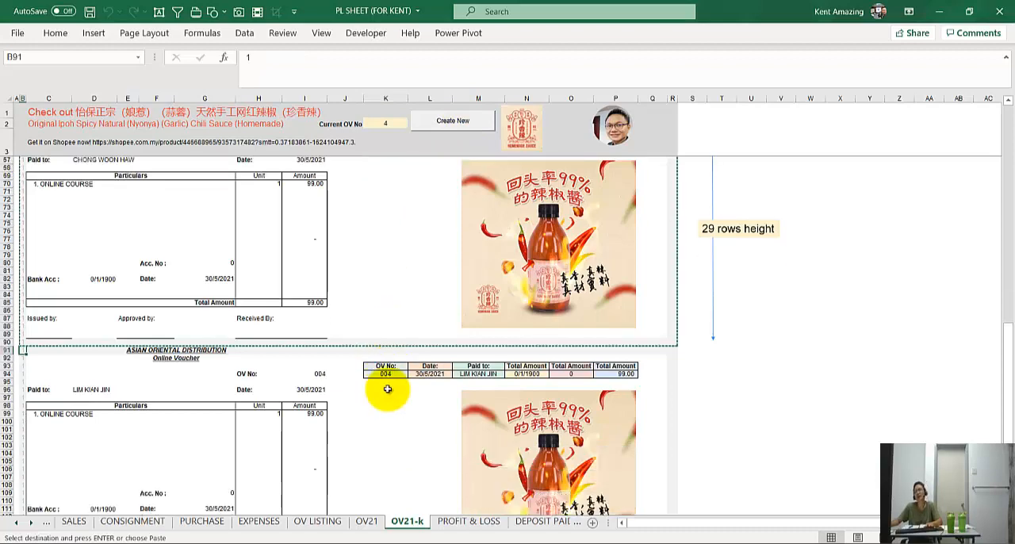
pyautogui.click(386, 373)
pyautogui.scroll(2, 386, 400)
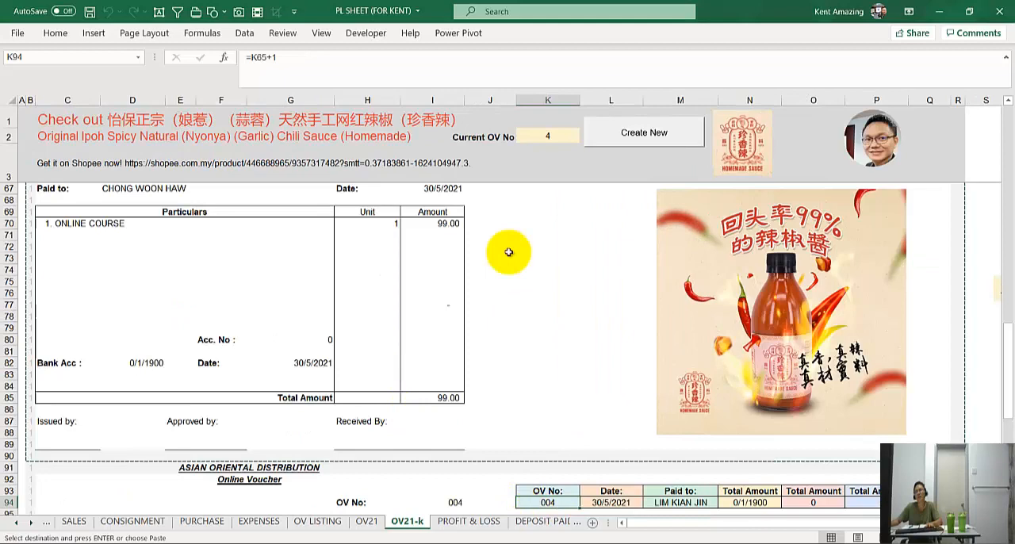
pyautogui.click(525, 137)
pyautogui.click(523, 283)
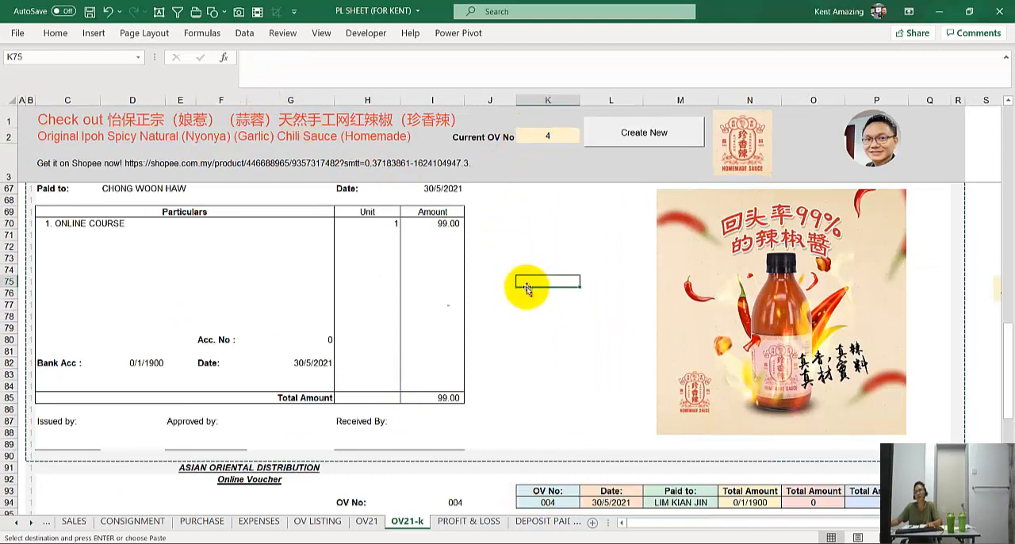
# Create the fifth voucher with Create New and check its OV number against the Current OV No cell
pyautogui.scroll(-2, 523, 283)
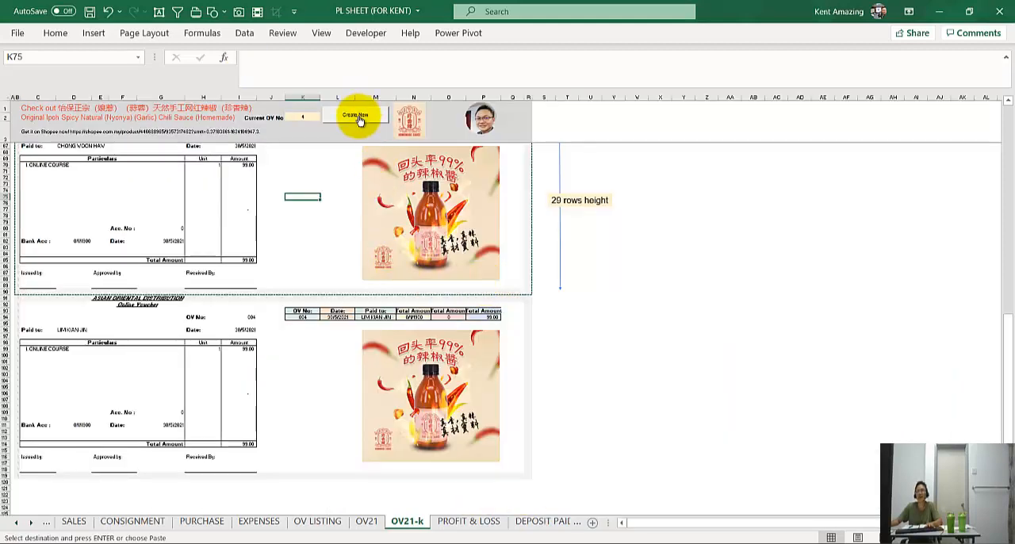
pyautogui.click(359, 119)
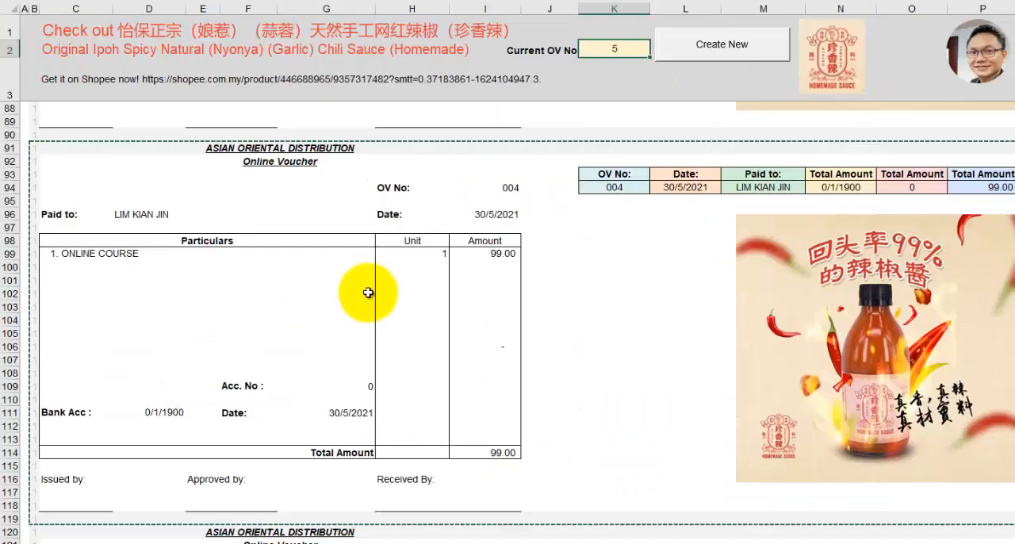
pyautogui.scroll(1, 329, 148)
pyautogui.scroll(3, 506, 229)
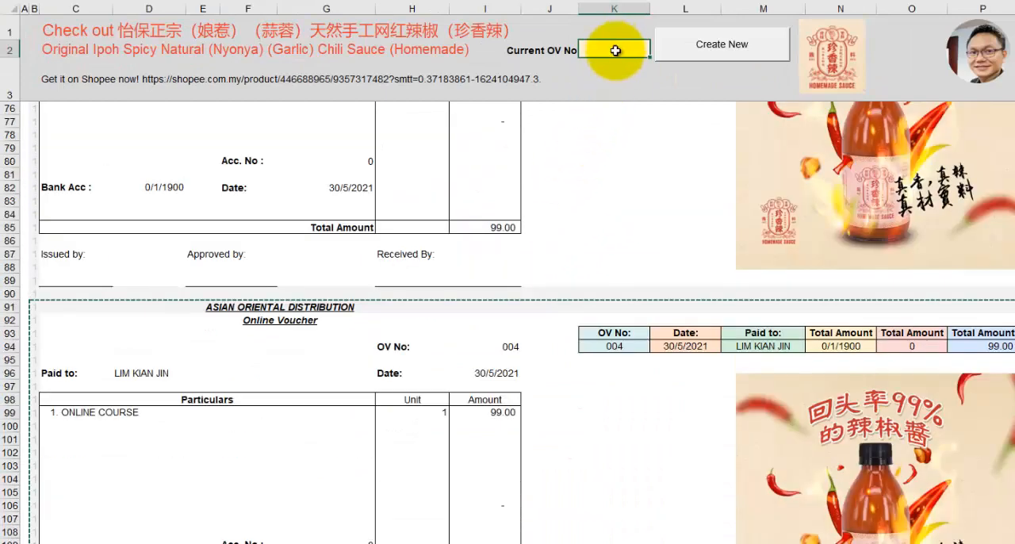
pyautogui.scroll(-9, 555, 351)
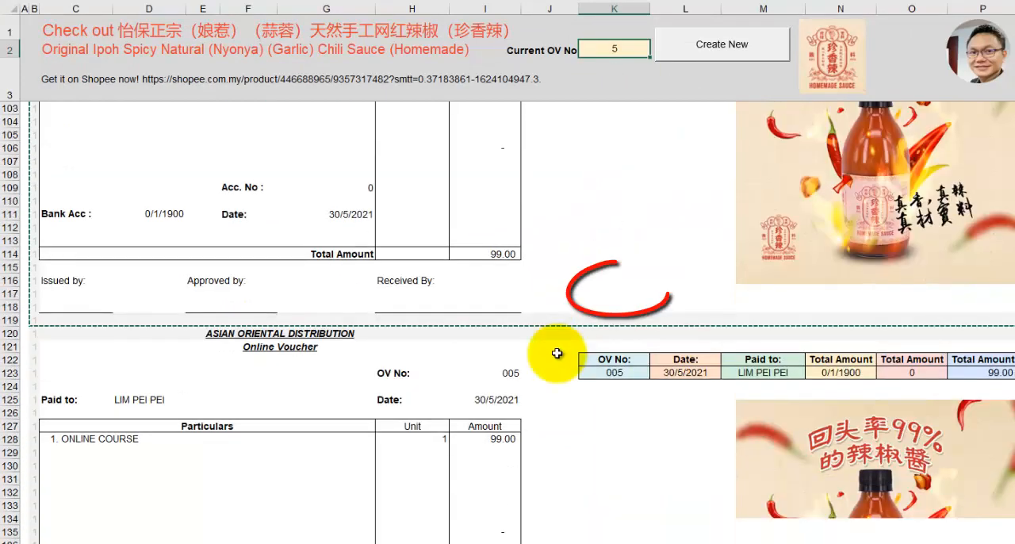
pyautogui.scroll(-2, 557, 354)
pyautogui.click(597, 294)
pyautogui.scroll(-4, 563, 430)
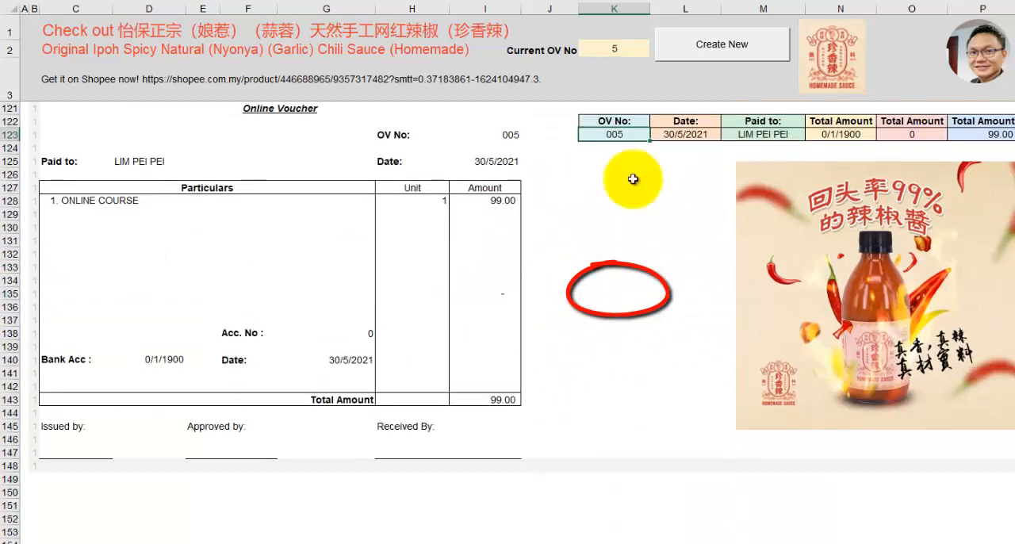
# Create the sixth voucher with Create New and compare its OV number with the Current OV No cell
pyautogui.click(671, 45)
pyautogui.scroll(-3, 595, 333)
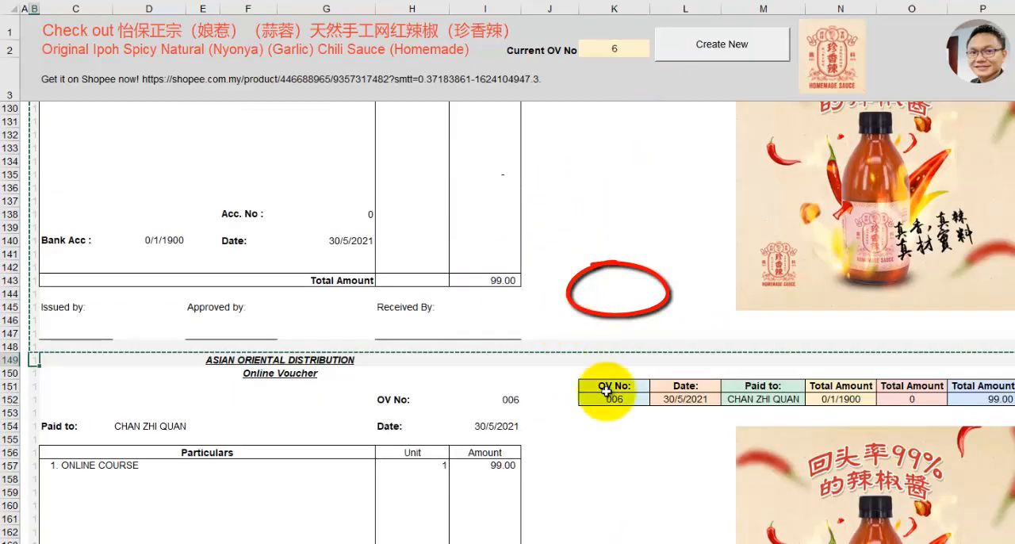
pyautogui.click(609, 399)
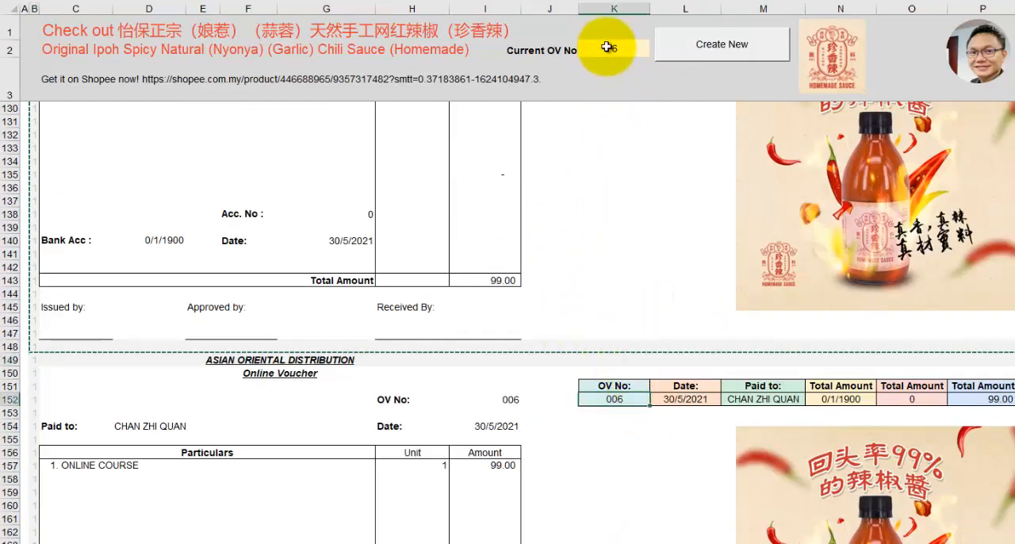
pyautogui.click(606, 47)
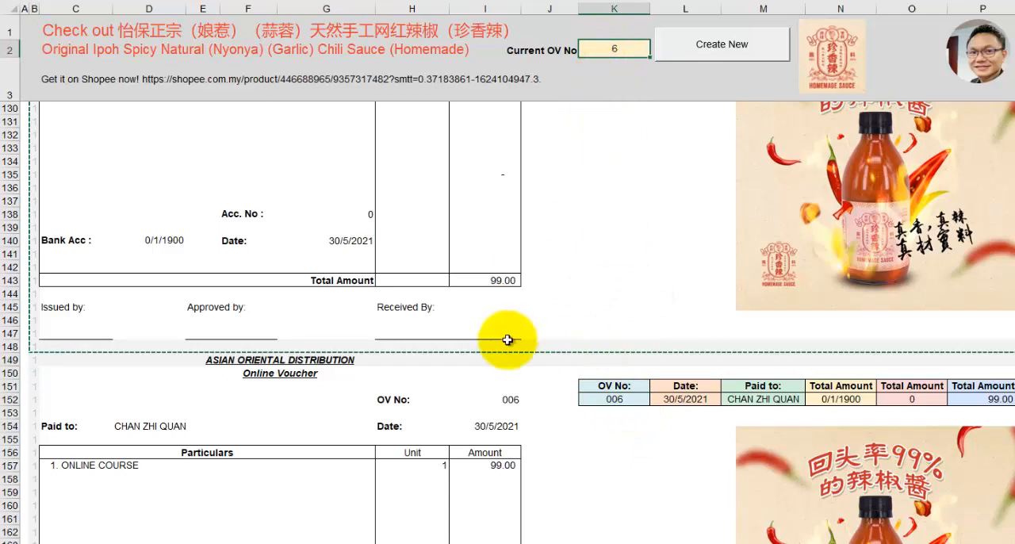
# Review the voucher entries on the OV LISTING sheet that supply the vouchers' details
pyautogui.click(345, 535)
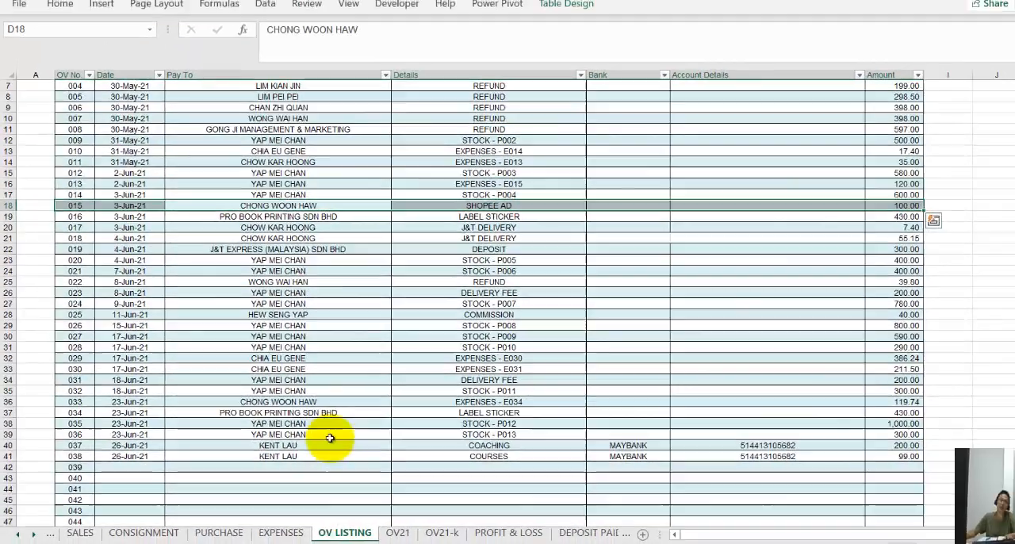
pyautogui.scroll(-7, 304, 430)
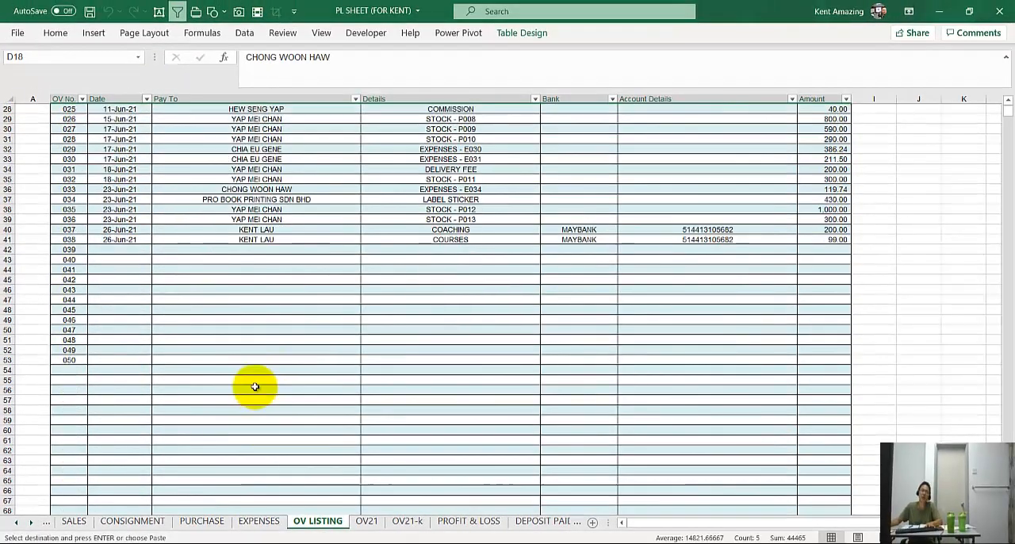
pyautogui.scroll(9, 255, 386)
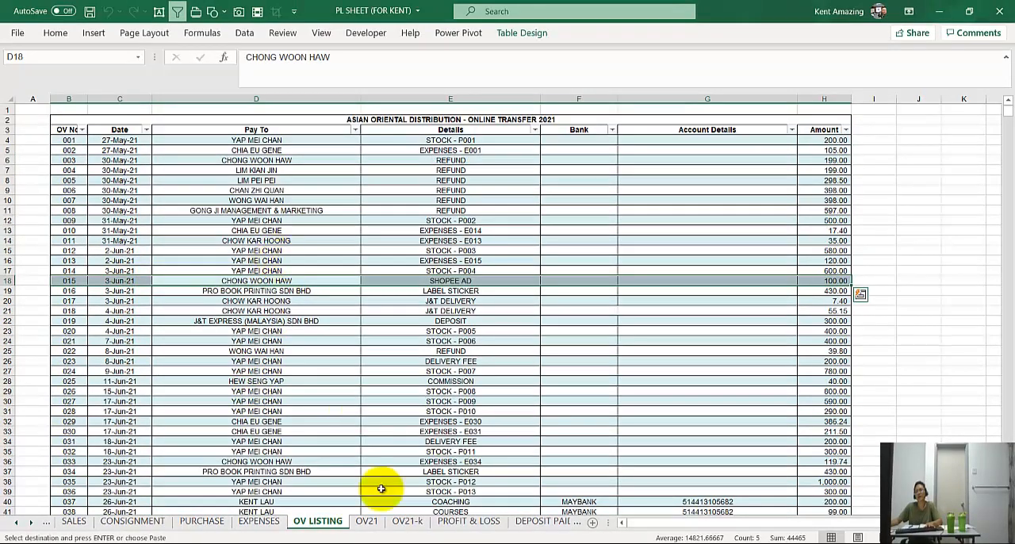
# Create five more vouchers on the OV21-k sheet with Create New, up to OV number 011
pyautogui.click(407, 521)
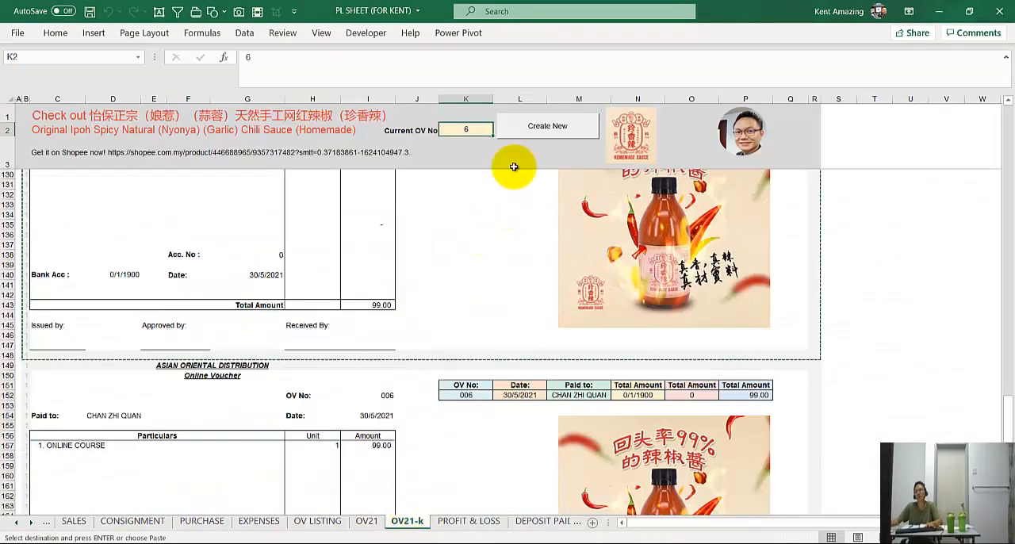
pyautogui.click(529, 131)
pyautogui.click(528, 130)
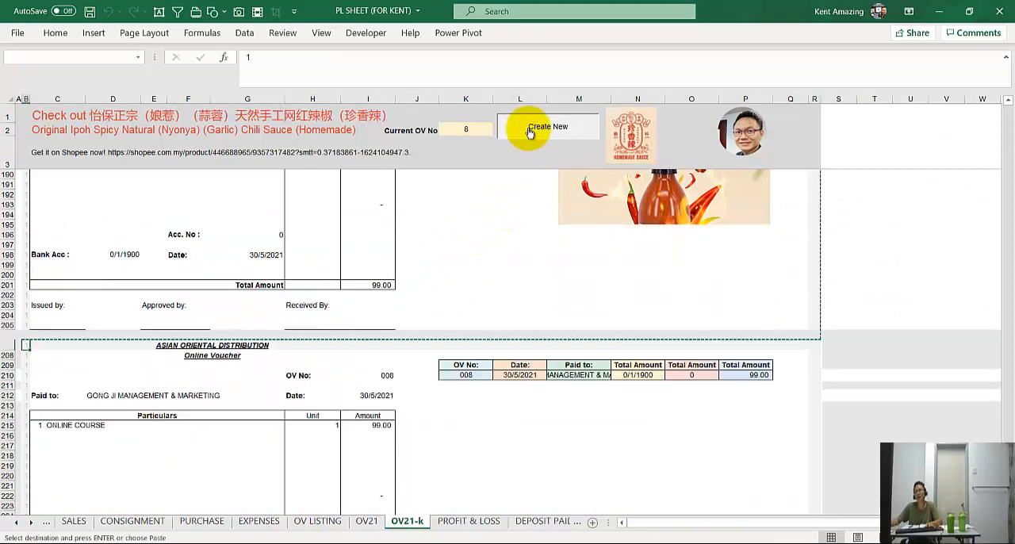
pyautogui.click(529, 129)
pyautogui.click(528, 128)
pyautogui.click(528, 130)
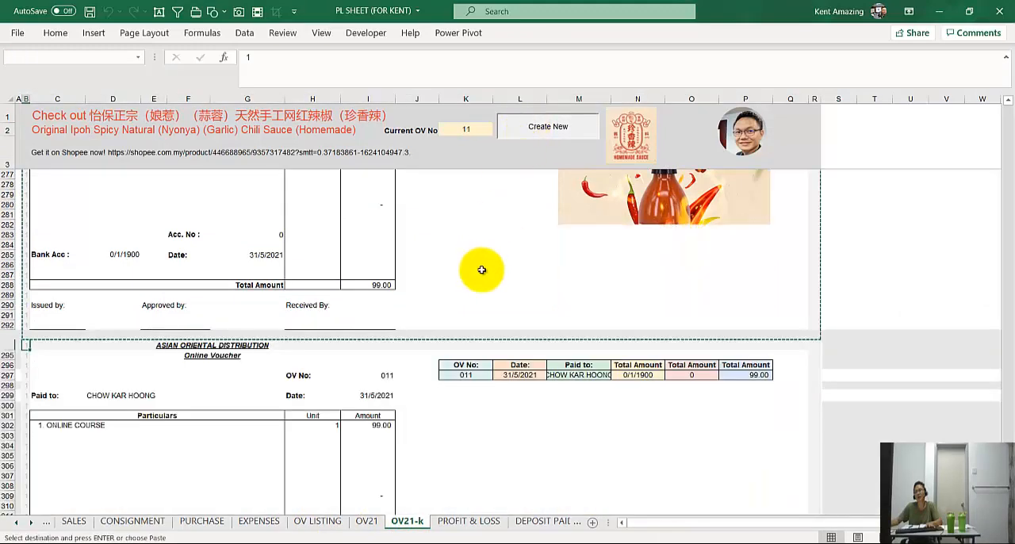
# Look over the last created vouchers on the OV21-k sheet, including their summary tables and product pictures
pyautogui.scroll(-1, 479, 282)
pyautogui.scroll(-1, 479, 282)
pyautogui.scroll(5, 313, 403)
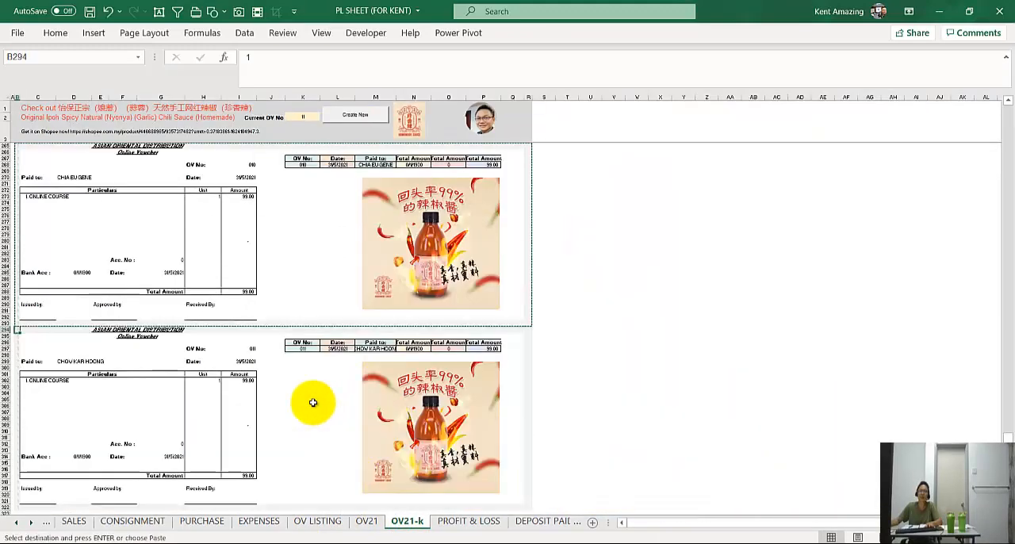
pyautogui.scroll(-3, 313, 403)
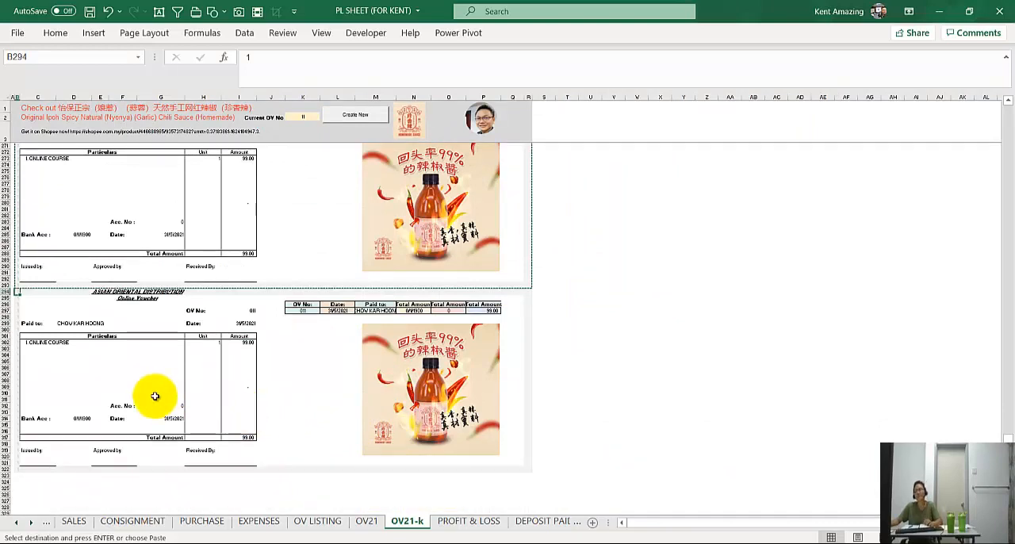
pyautogui.scroll(10, 155, 396)
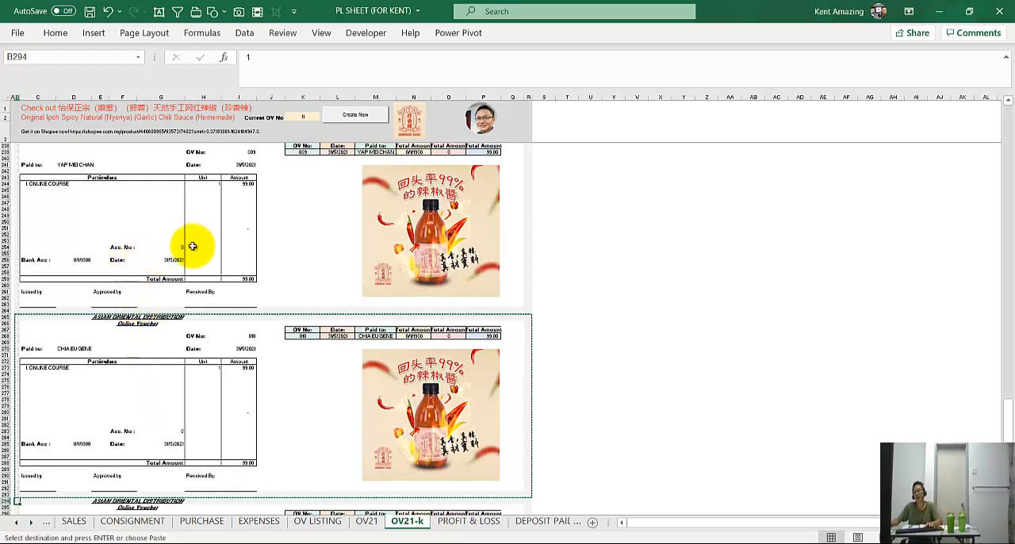
pyautogui.keyDown('ctrl'); pyautogui.scroll(5, 346, 221); pyautogui.keyUp('ctrl')
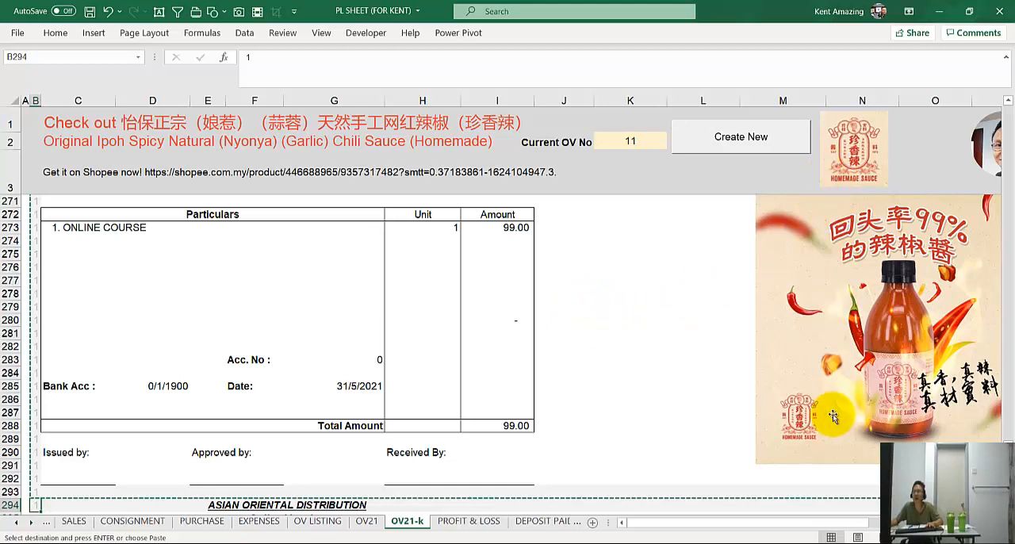
# Paste a copy of the header's Homemade Sauce logo beside the voucher, enlarge it for viewing, and delete it
pyautogui.click(844, 157)
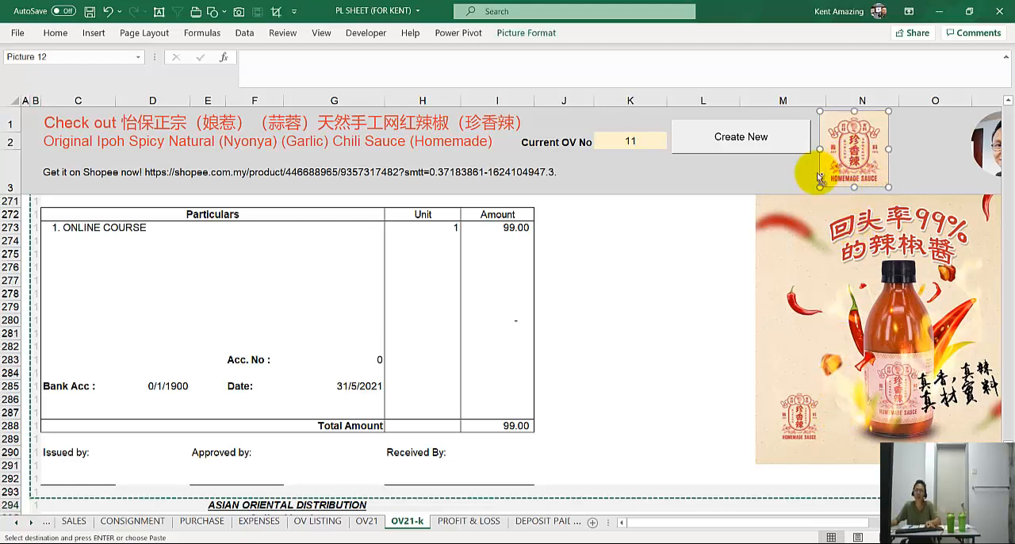
pyautogui.click(627, 241)
pyautogui.hotkey('ctrl', 'v')
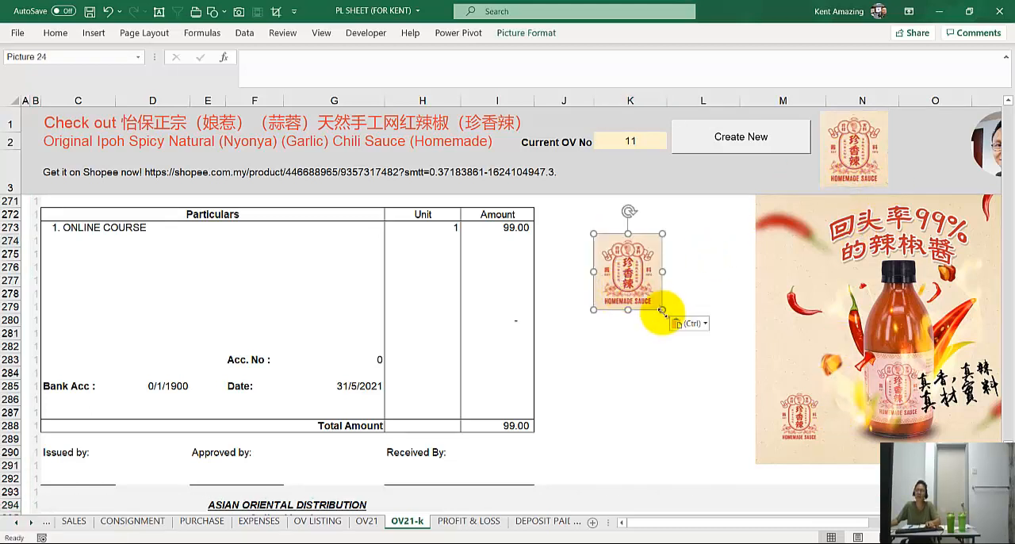
pyautogui.moveTo(662, 311); pyautogui.dragTo(708, 398)
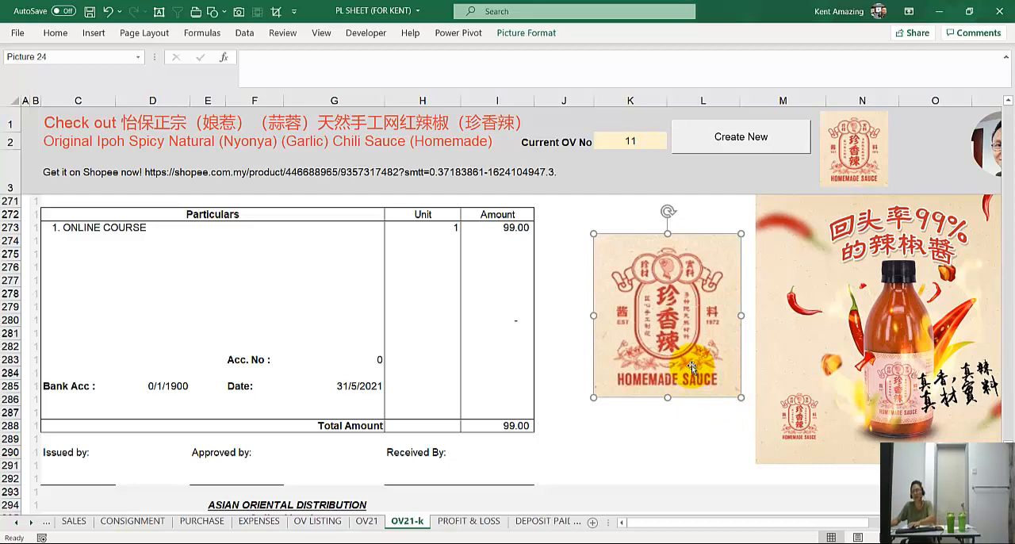
pyautogui.press('Delete')
pyautogui.click(611, 319)
# Highlight the Shopee product link in cell C3 for viewing and leave the cell without editing it
pyautogui.scroll(-1, 609, 326)
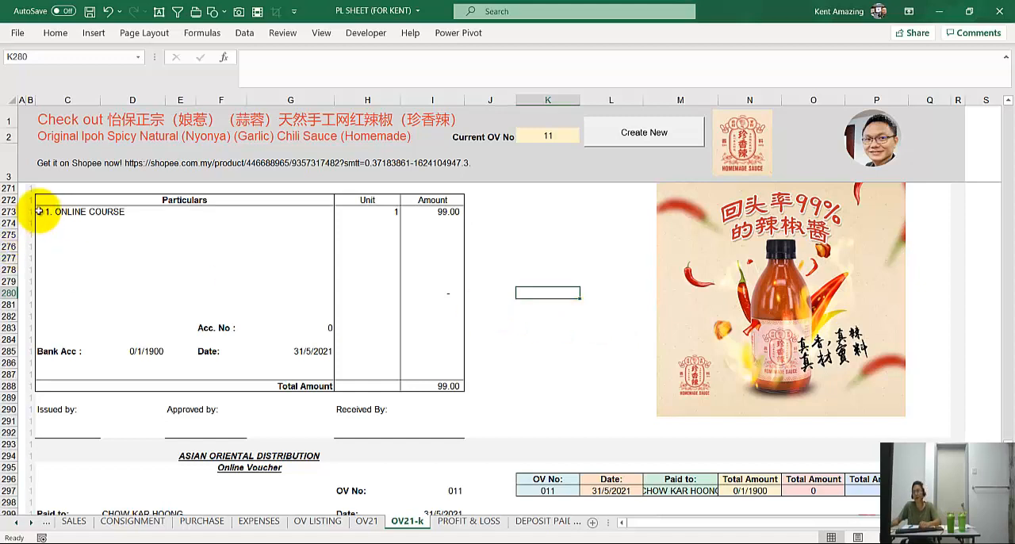
pyautogui.click(60, 176)
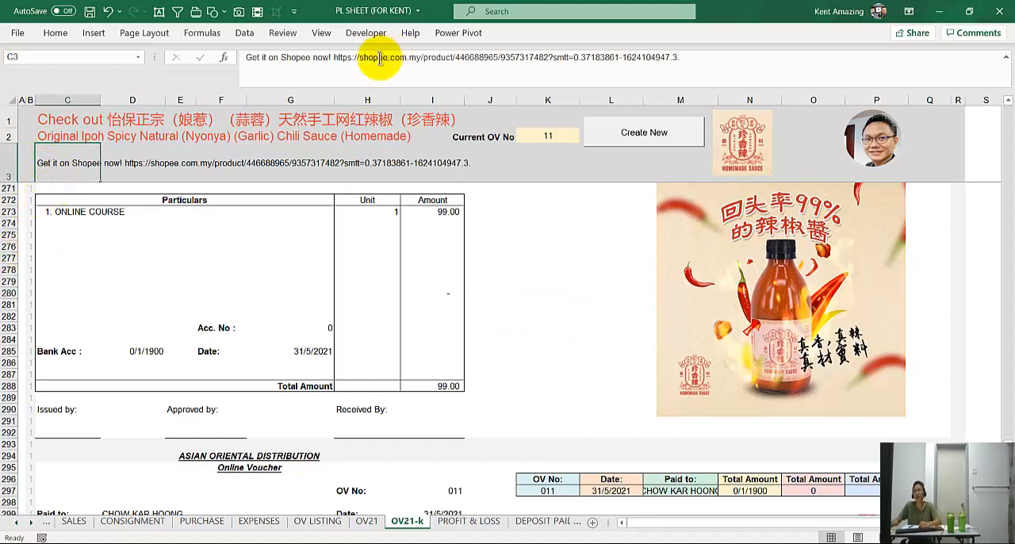
pyautogui.moveTo(333, 55); pyautogui.dragTo(680, 57)
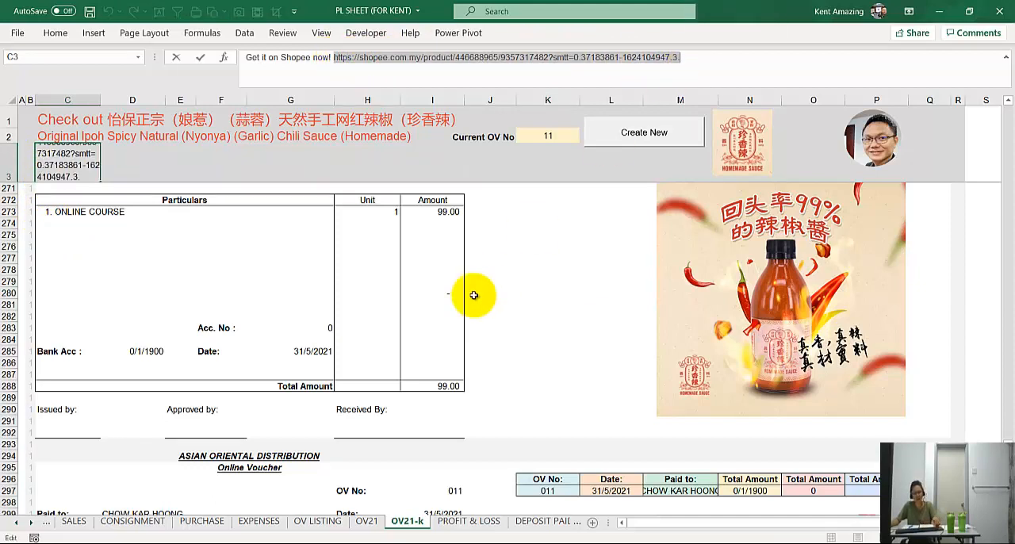
pyautogui.press('Escape')
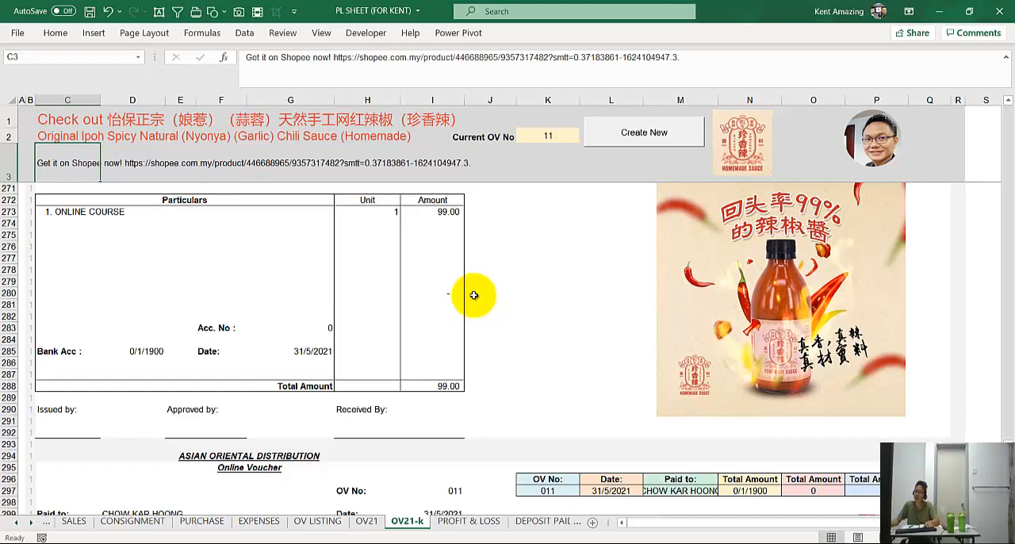